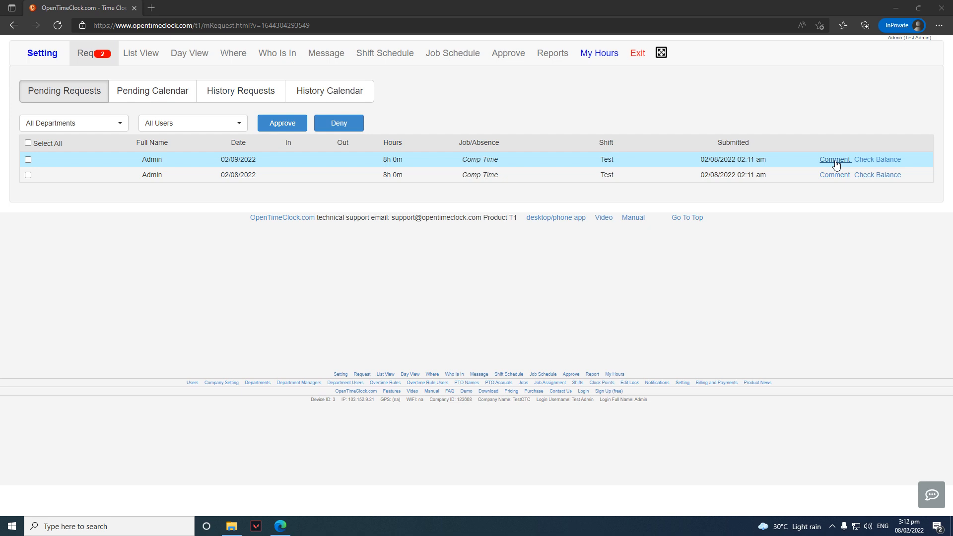
Step: Check the leave balance for the 02/09/2022 Comp Time request and save the manager comment "lack of PTO accruals, to be denied" on it
click(888, 160)
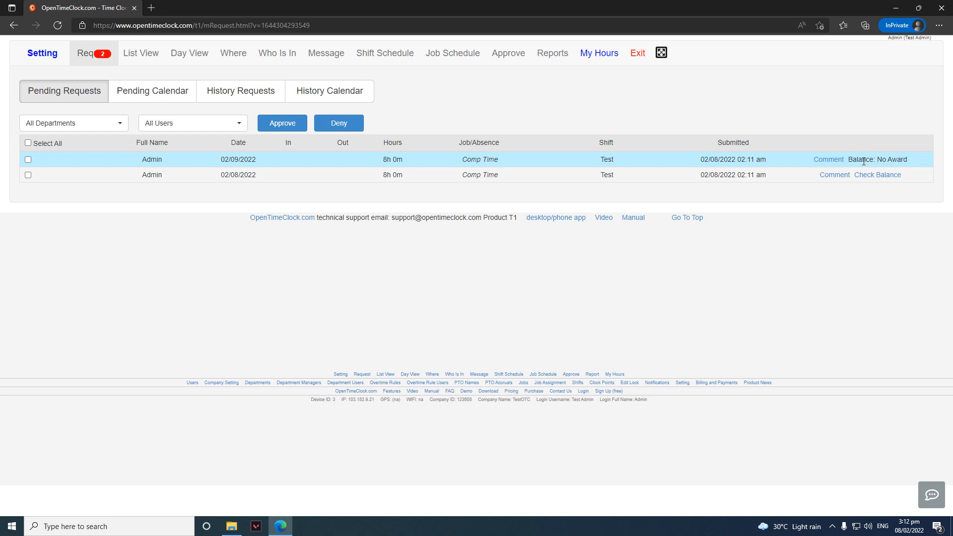
click(829, 163)
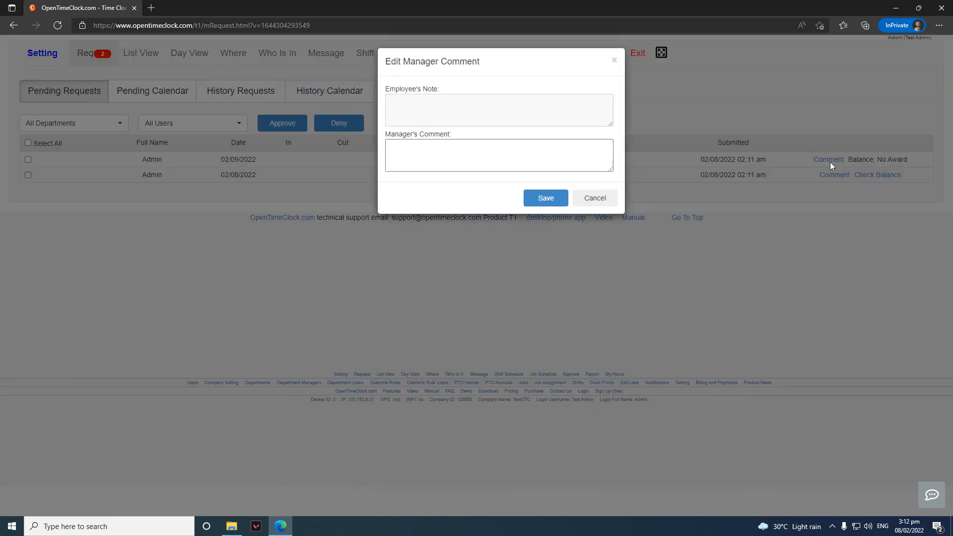
click(527, 149)
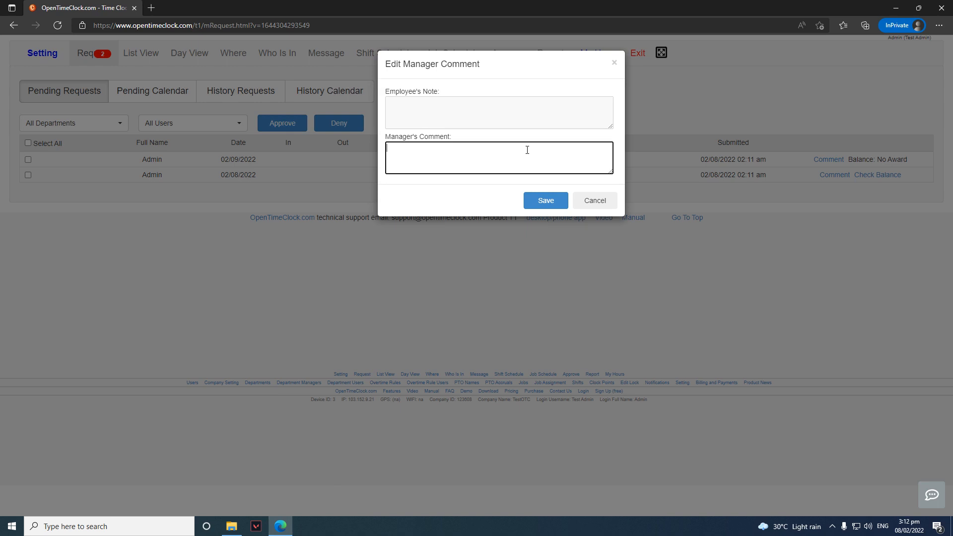
text(lack ofPTO accruala)
key(Left)
key(Left)
key(Left)
key(Left)
key(Left)
key(Left)
key(Left)
key(Left)
key(Left)
key(Left)
key(Left)
key(ctrl+a)
key(Right)
text(, to be denied)
click(547, 200)
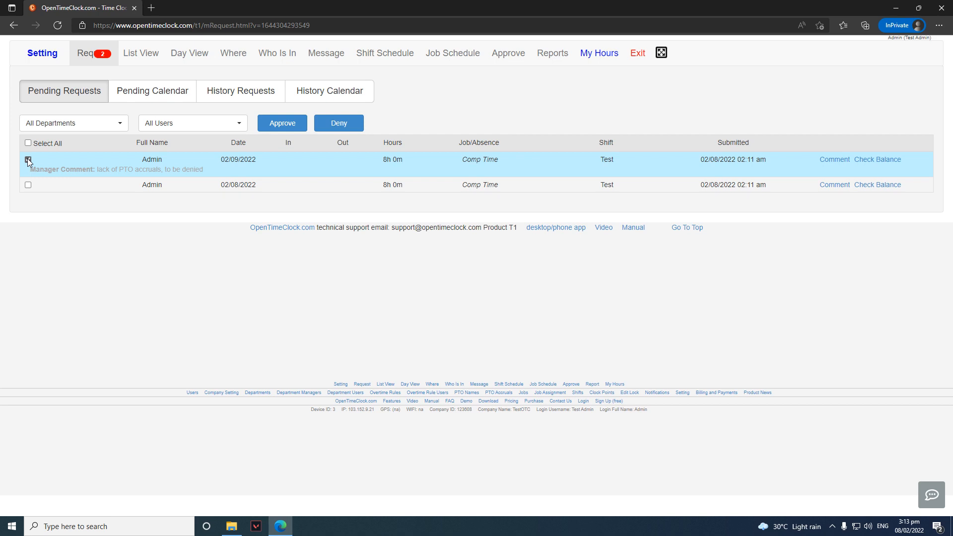
Step: Deny the 02/09/2022 Comp Time request, reverse the denial in the request history, and return to the pending requests
click(358, 126)
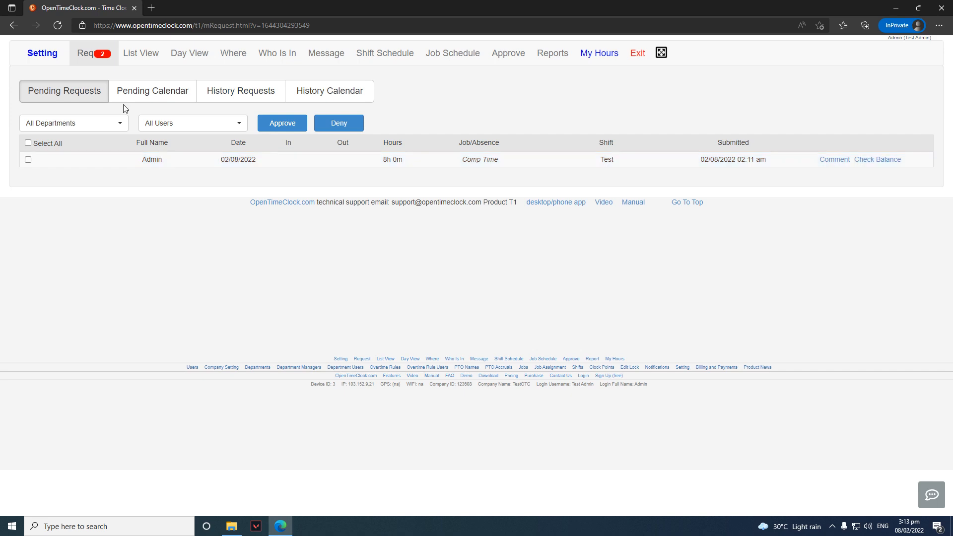
click(224, 99)
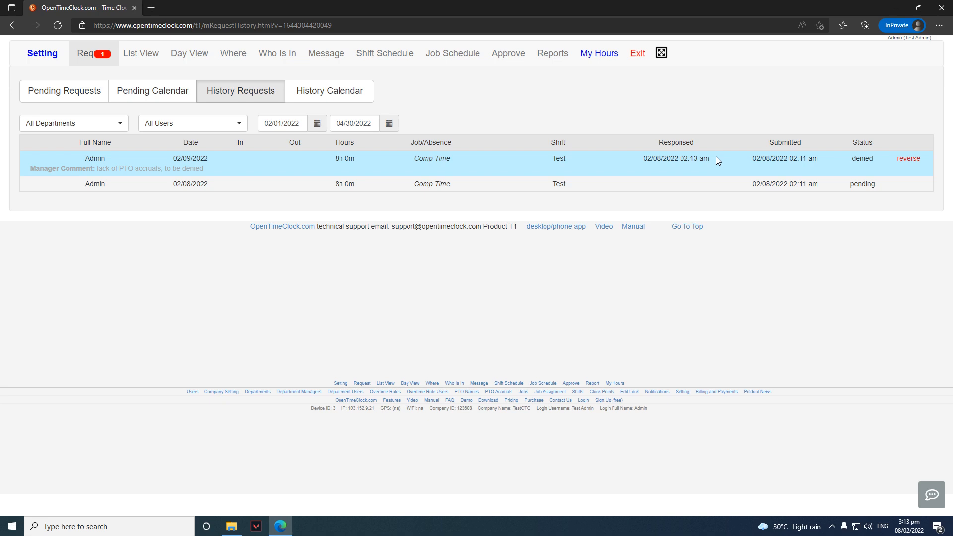
click(917, 159)
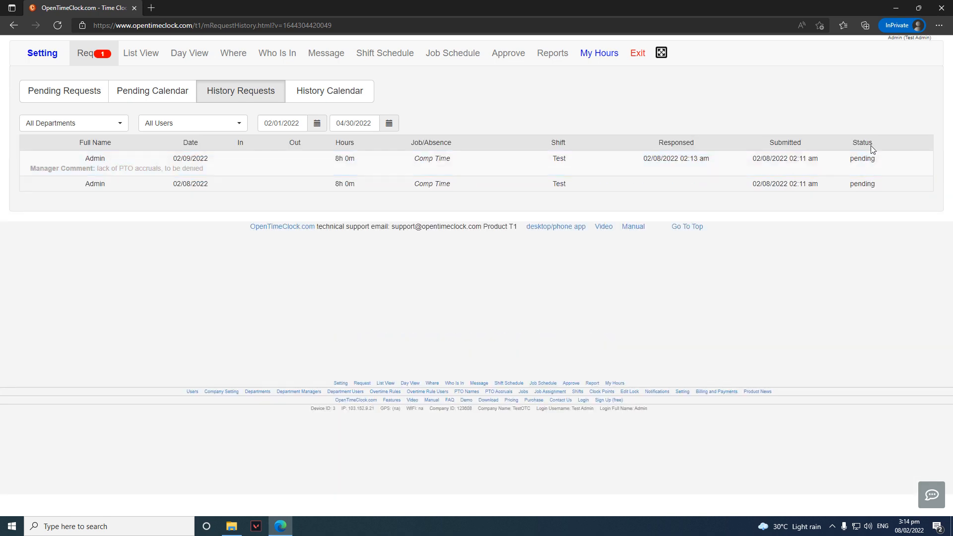
click(76, 96)
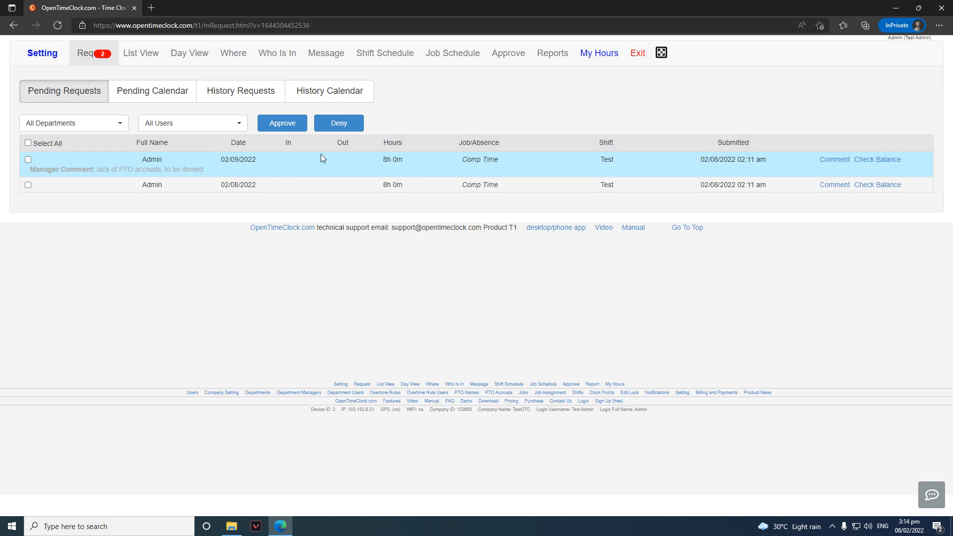
Step: Examine the 02/08 request's details in the pending calendar and the months offered by its month filter
click(123, 96)
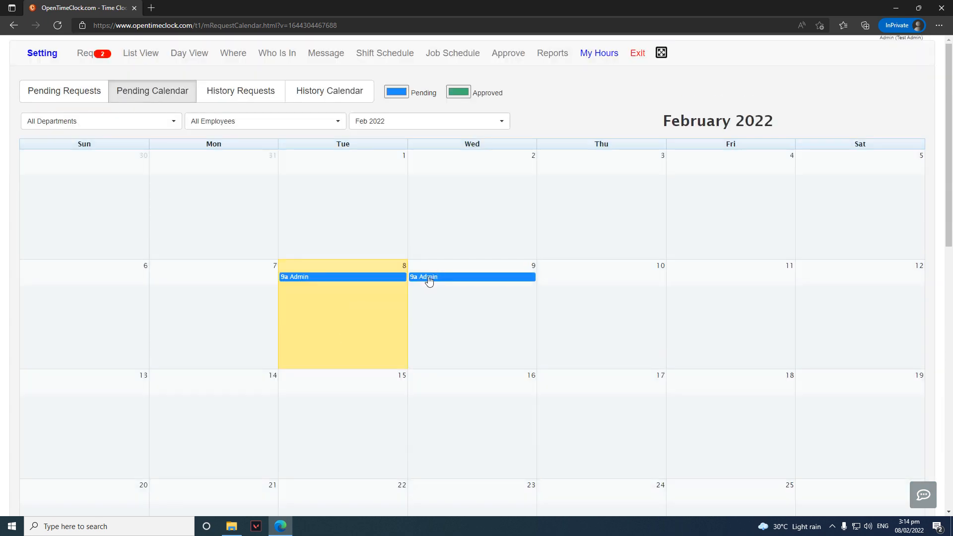
click(353, 278)
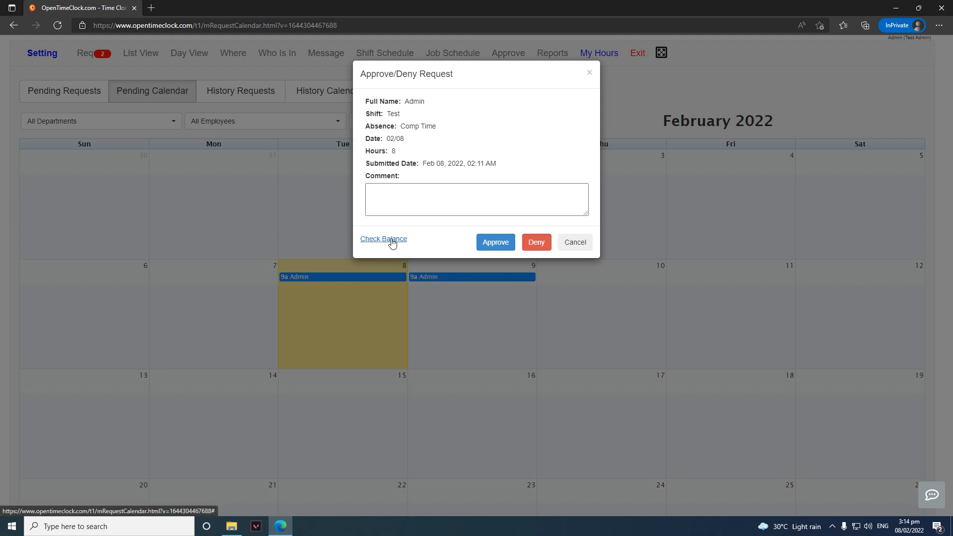
click(587, 240)
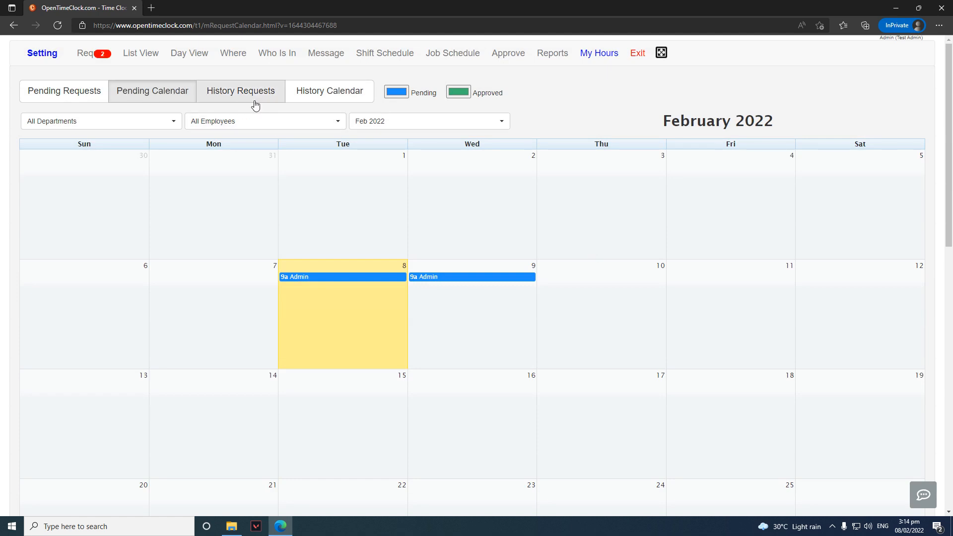
click(370, 119)
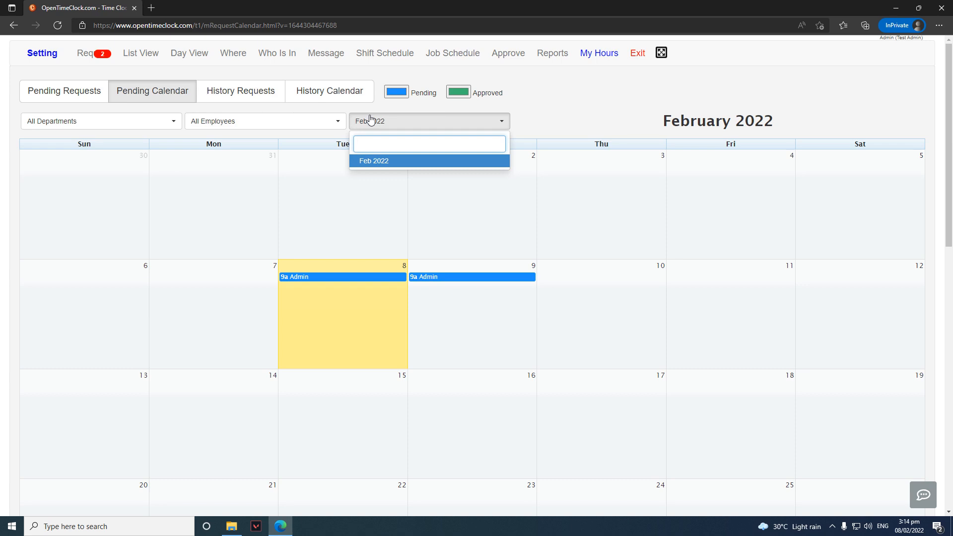
click(369, 119)
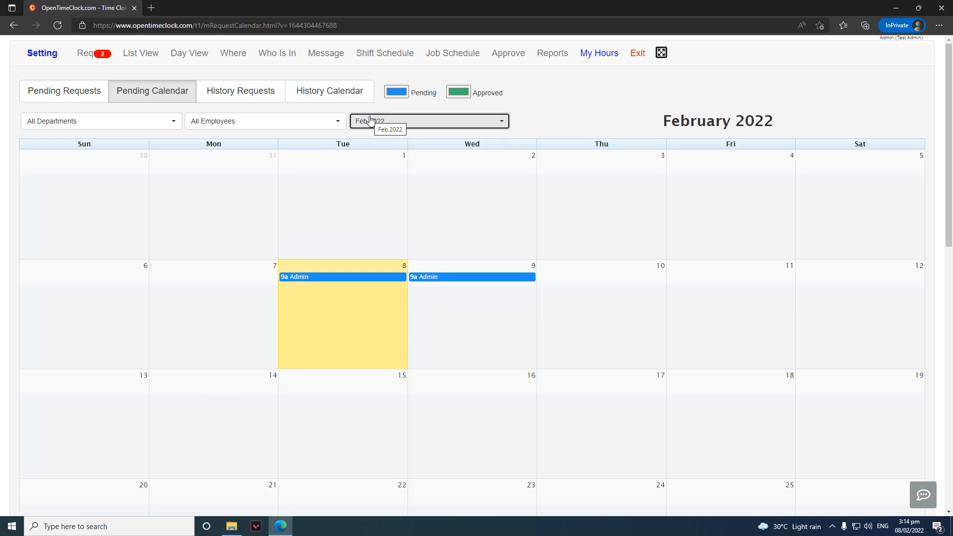
click(554, 117)
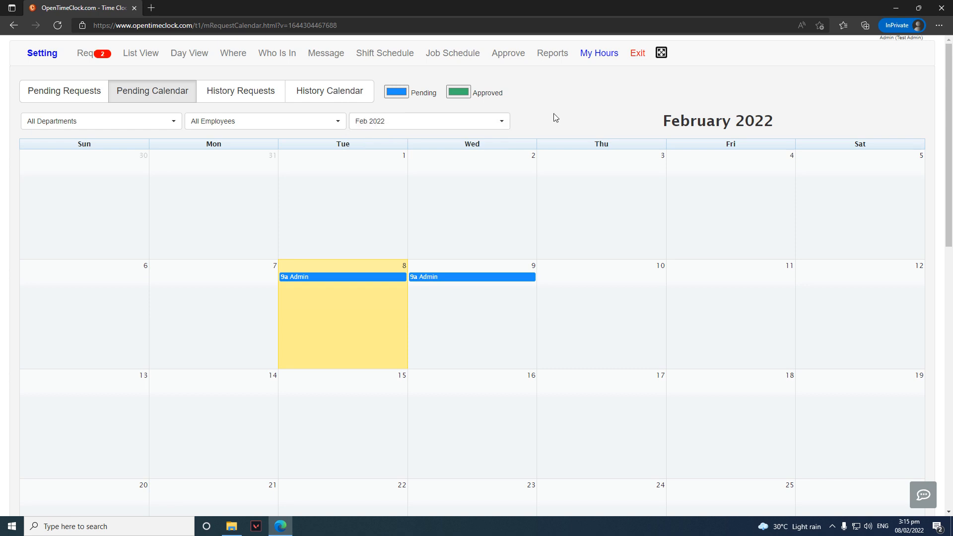
click(499, 121)
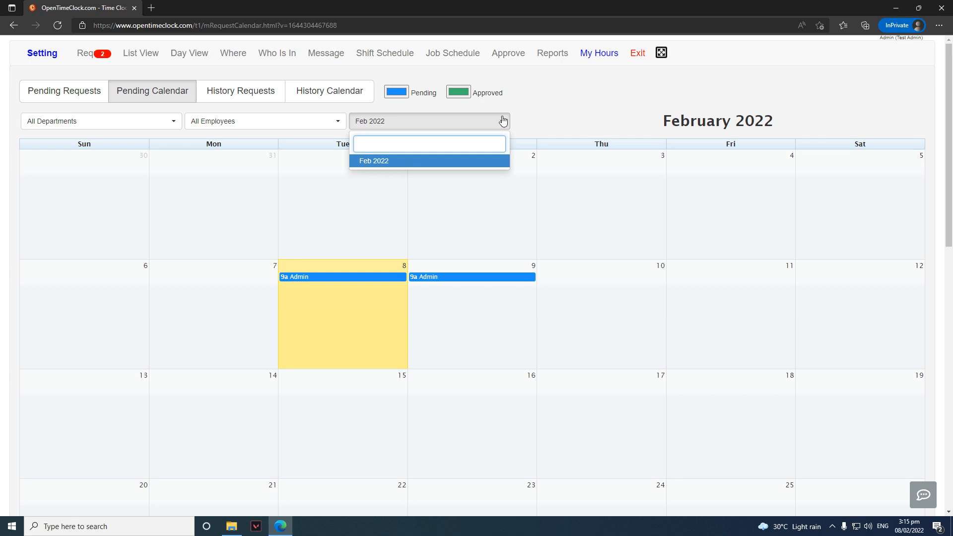
click(500, 120)
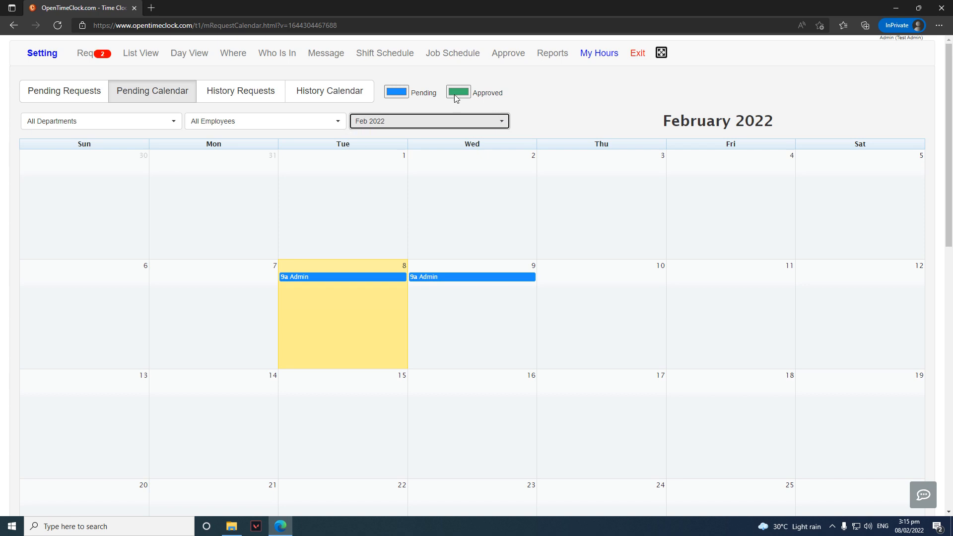
Step: Start a working entry from the list view for the second listed employee, dated 02/08/2022
click(142, 58)
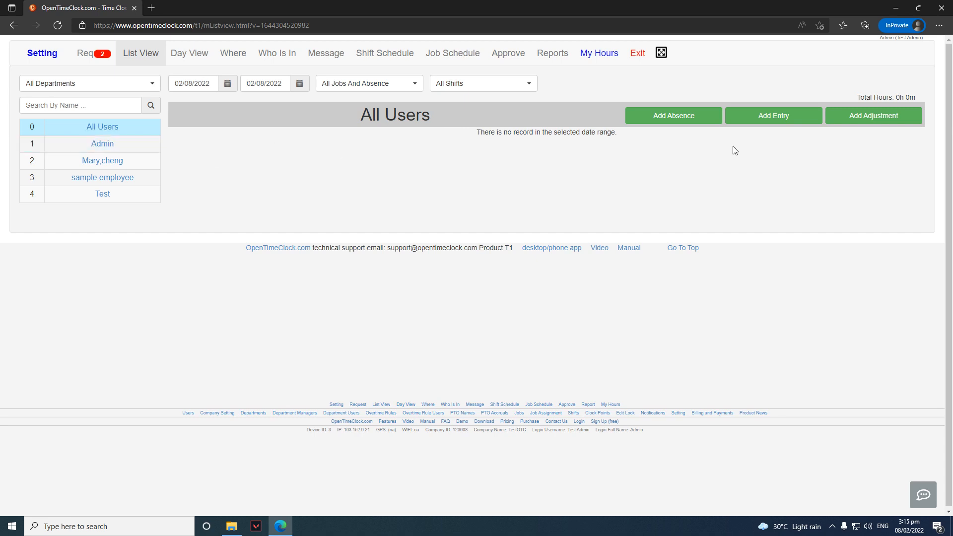
click(772, 122)
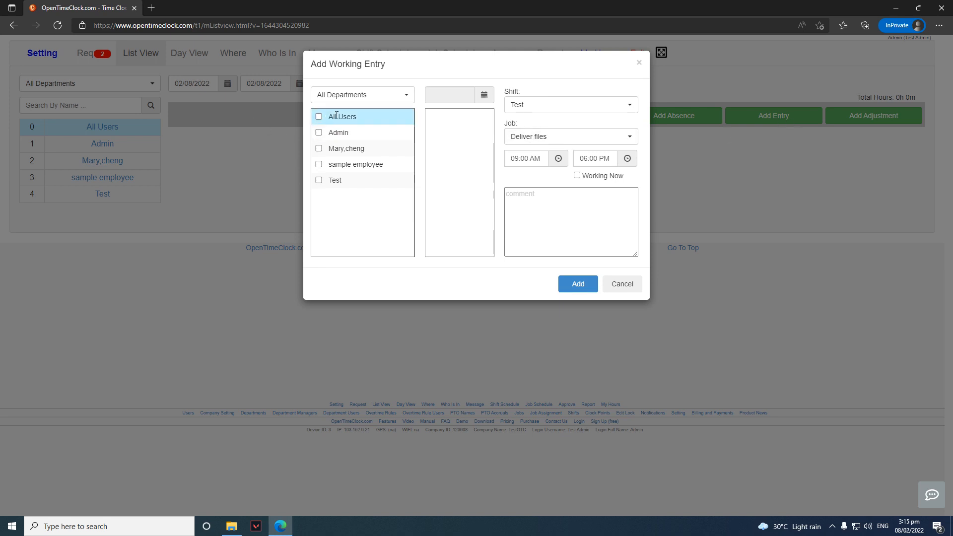
click(319, 147)
click(484, 96)
click(513, 153)
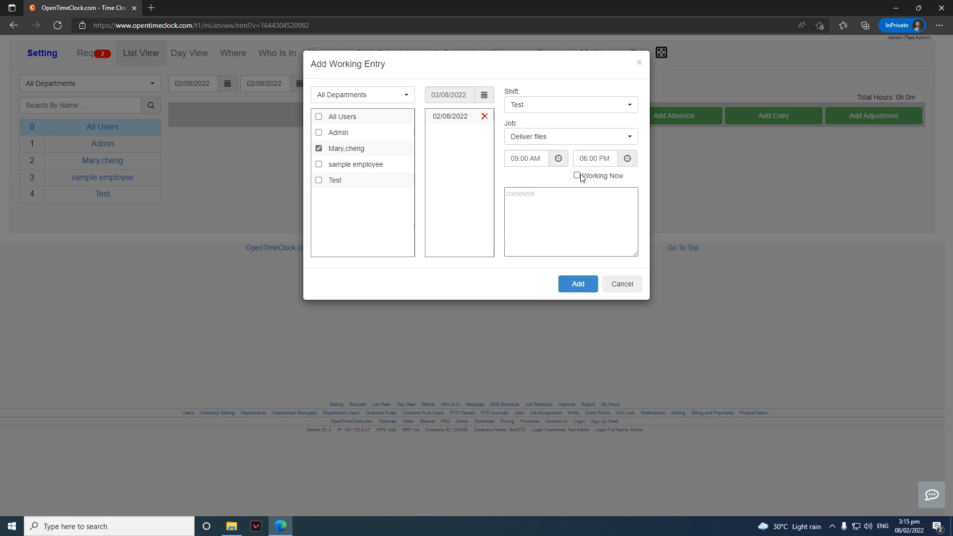
Step: Choose shift Test and job Deliver files for the working entry, mark it as Working Now, and add it
click(554, 109)
click(554, 108)
click(557, 136)
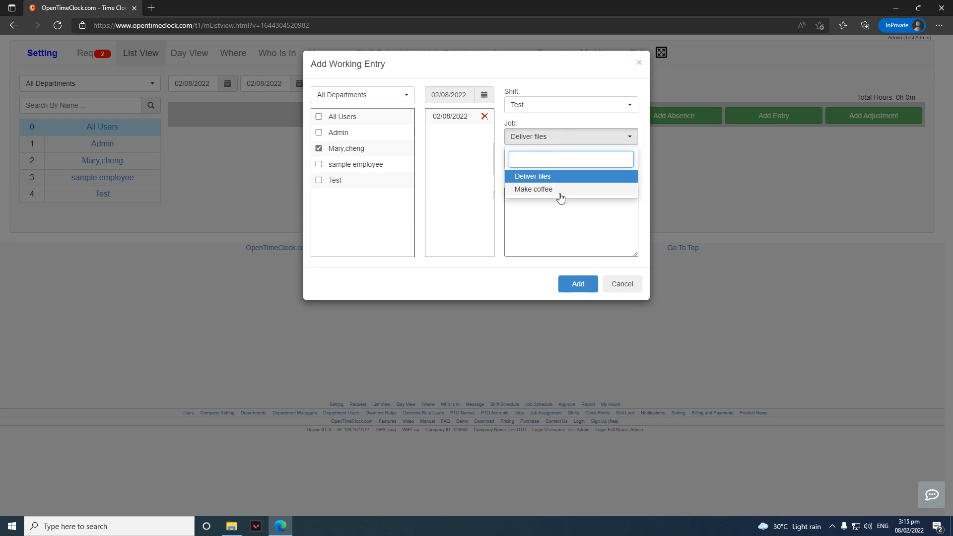
click(555, 179)
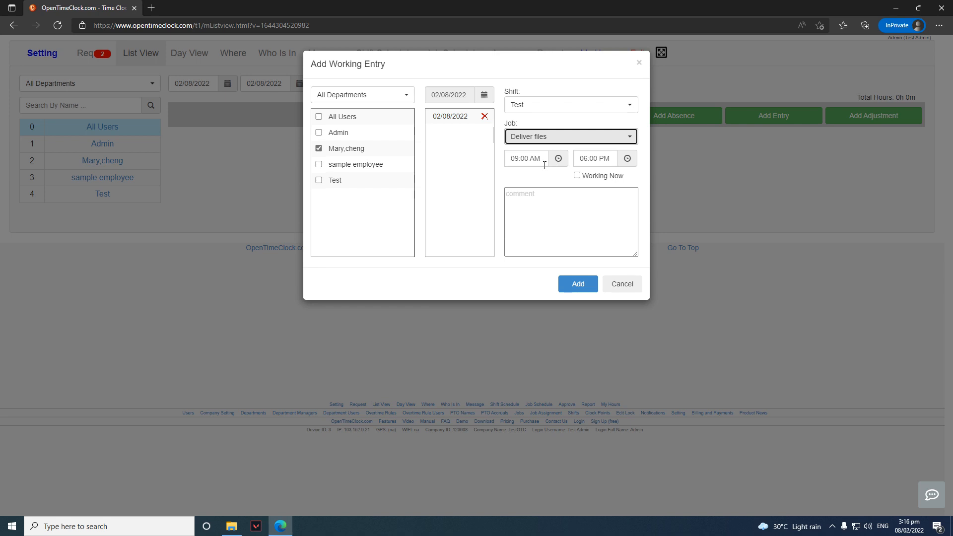
click(537, 108)
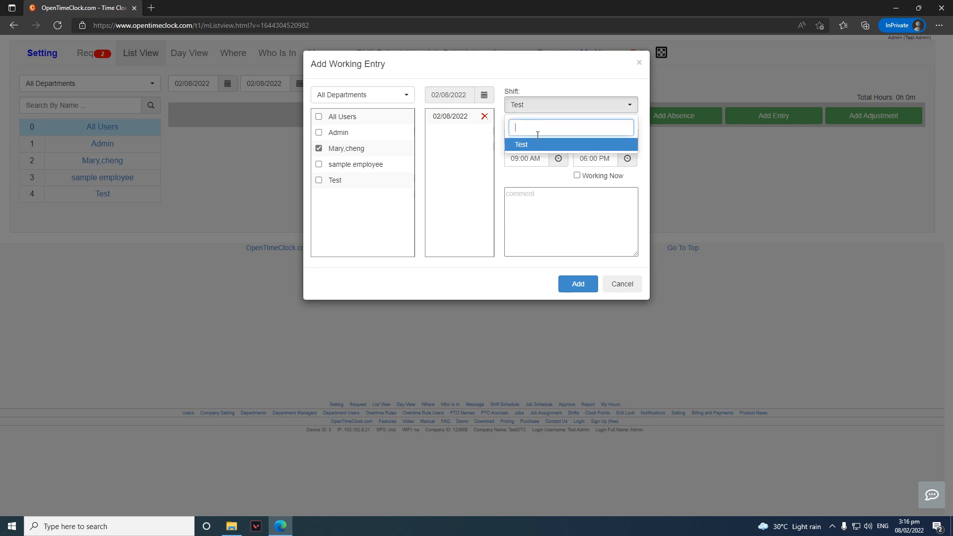
click(519, 145)
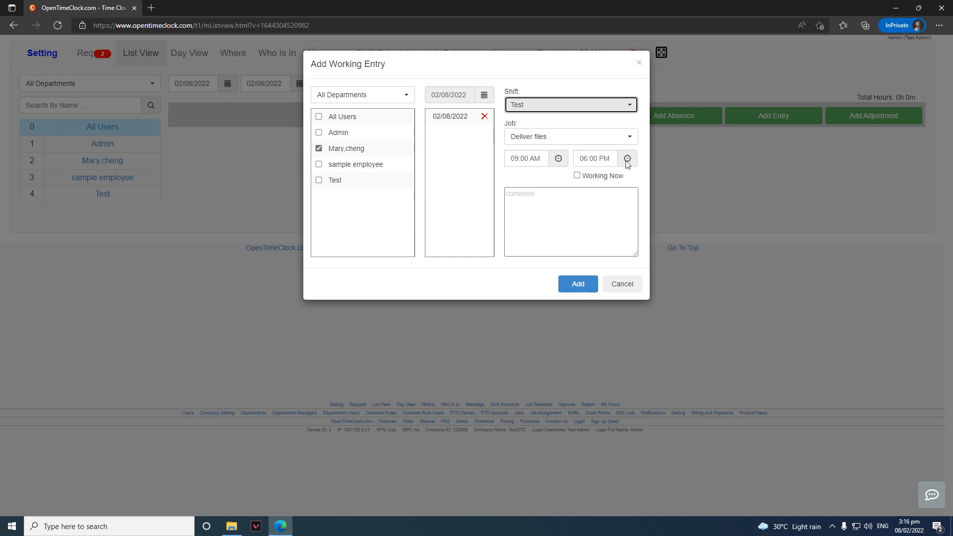
click(577, 175)
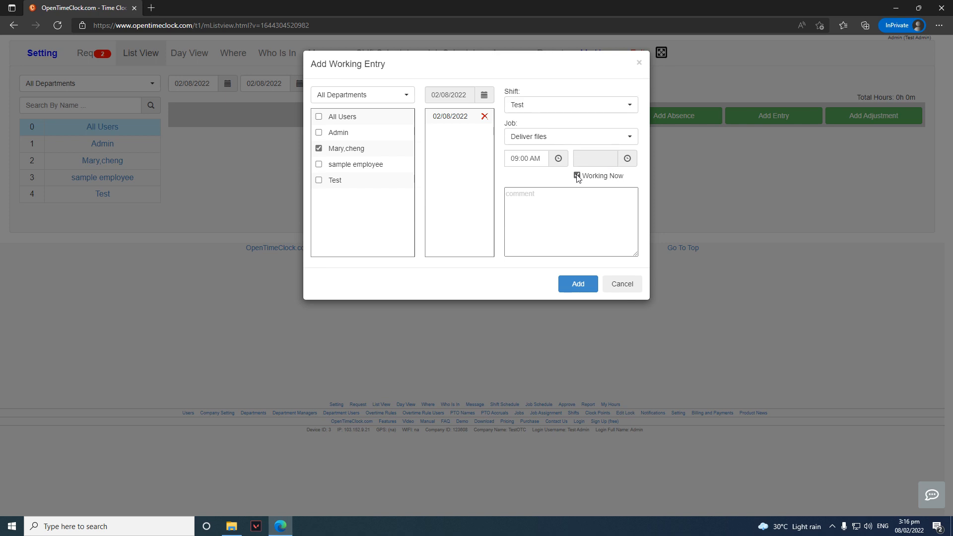
click(579, 287)
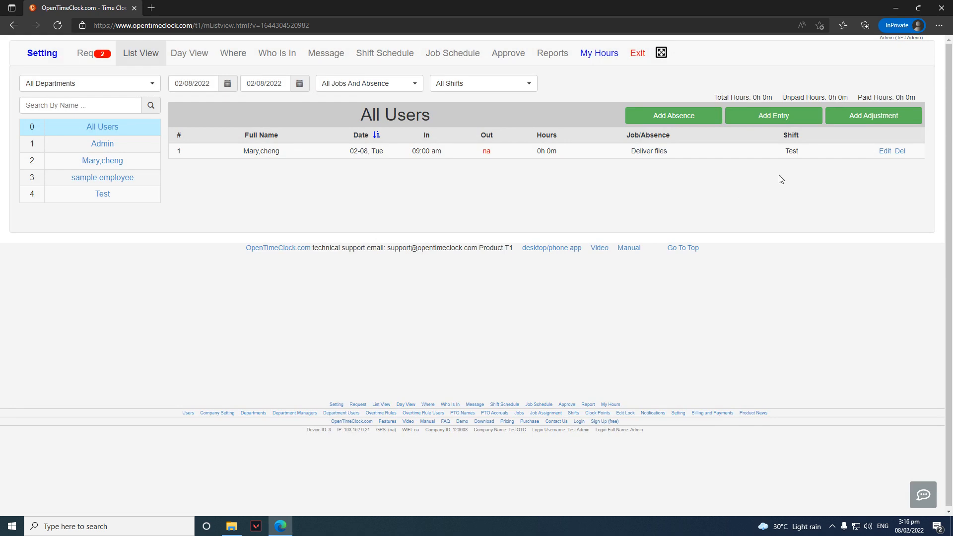
Step: Edit the 02/08 working entry to turn off Working Now, set the out time to 06:00 PM, and save
click(885, 152)
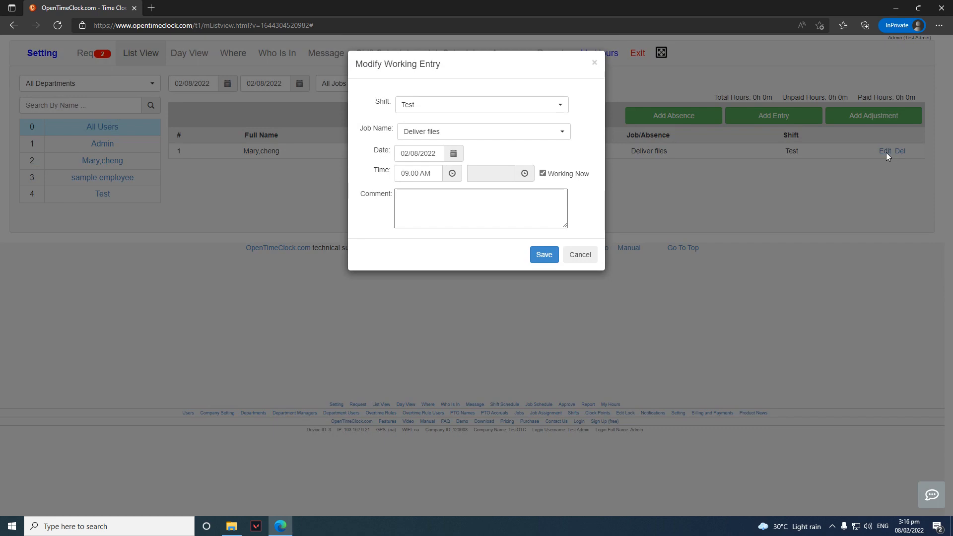
click(543, 173)
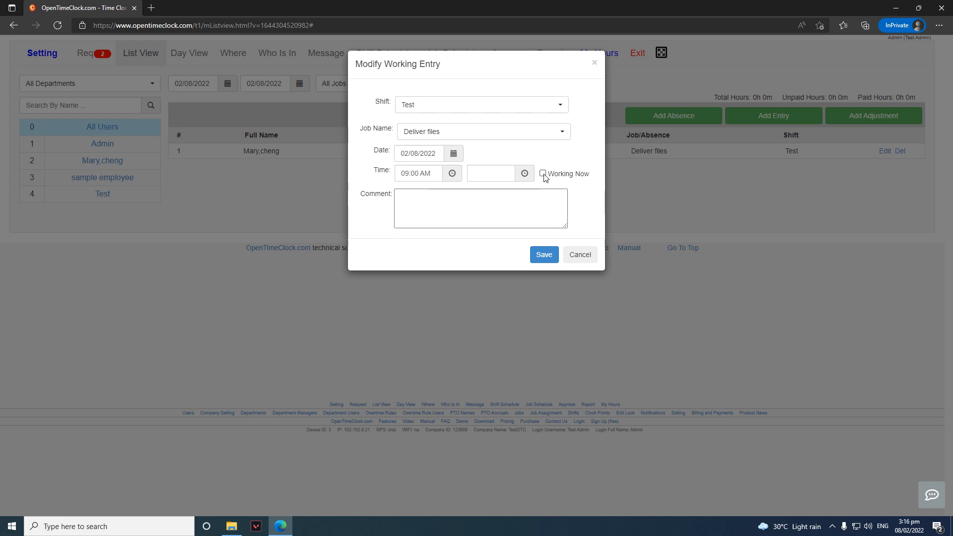
click(502, 170)
click(524, 173)
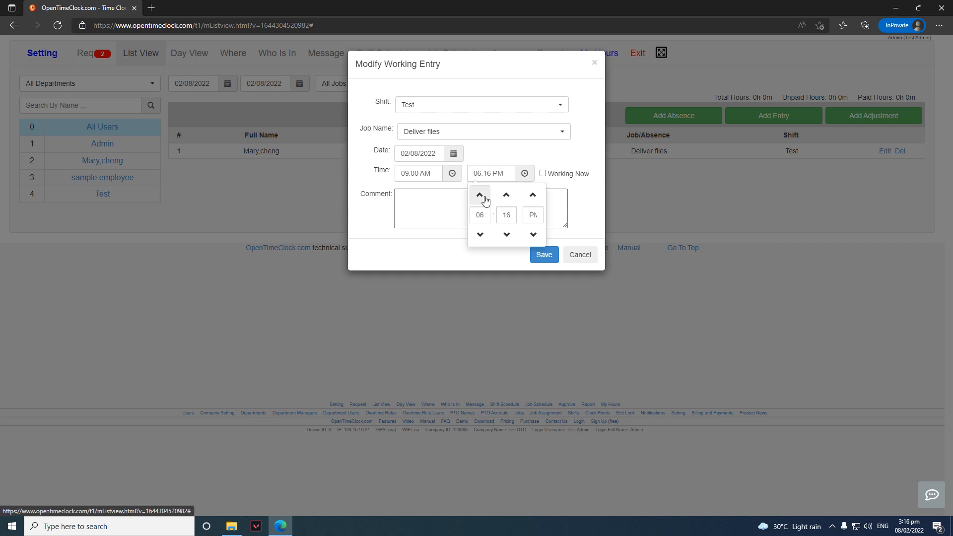
click(513, 216)
text(00)
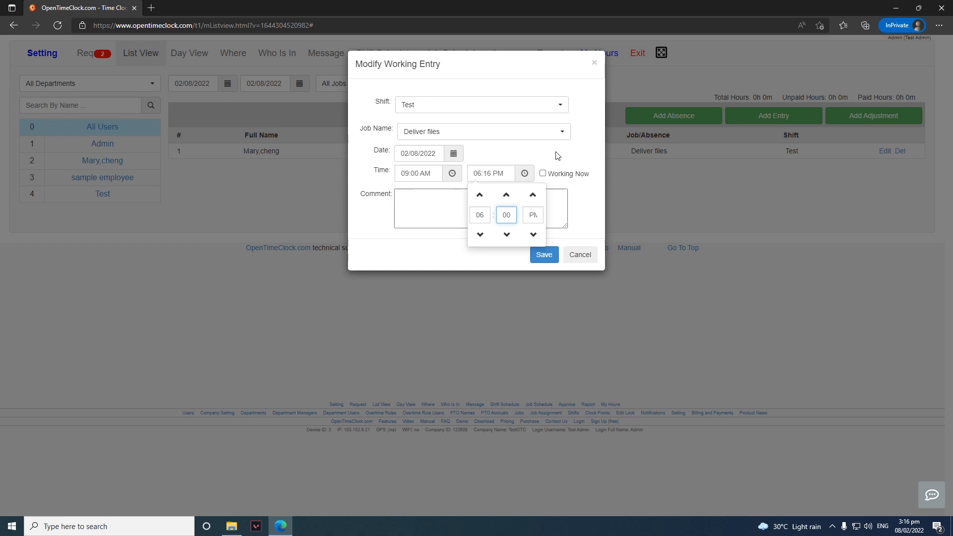
click(572, 154)
click(544, 255)
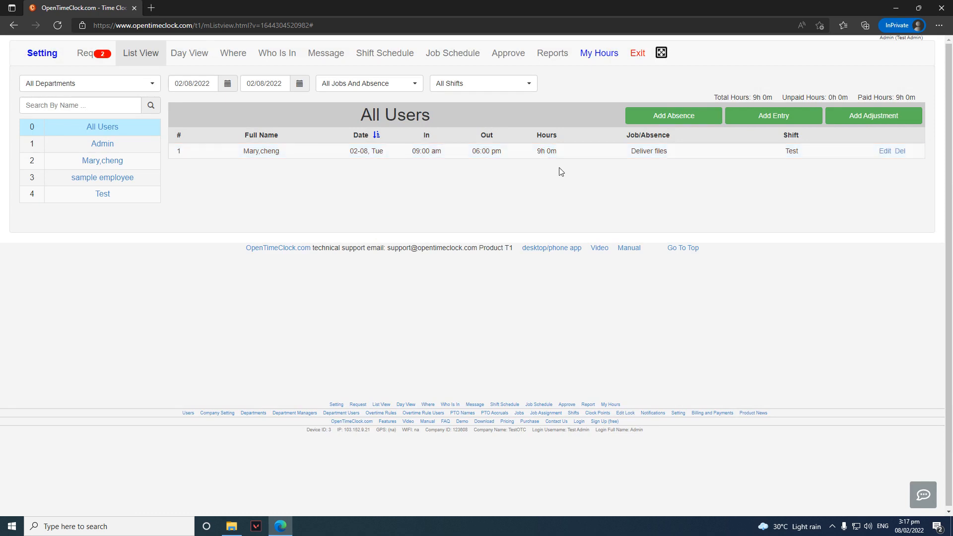
Step: View the 02/08/2022 list records for the second employee, for all users, and for Admin
click(92, 162)
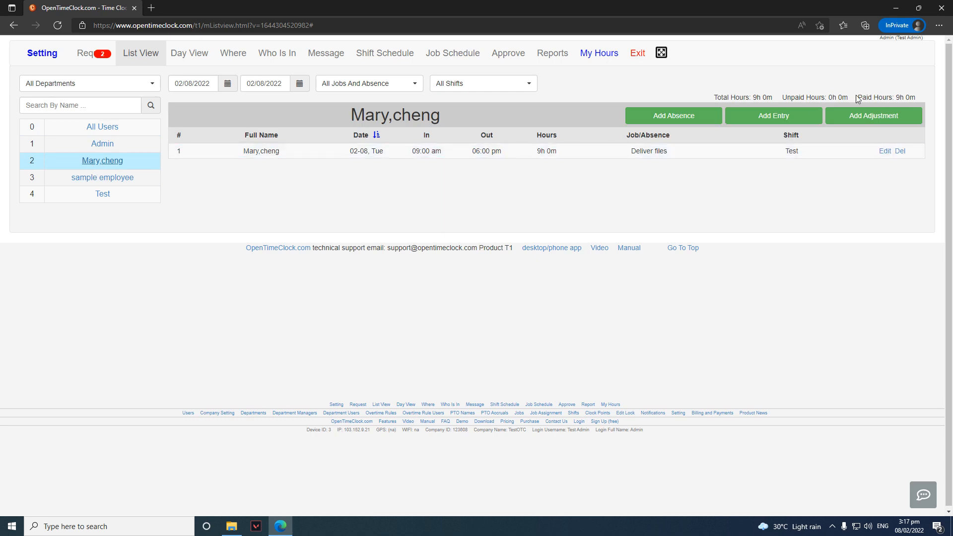
click(100, 127)
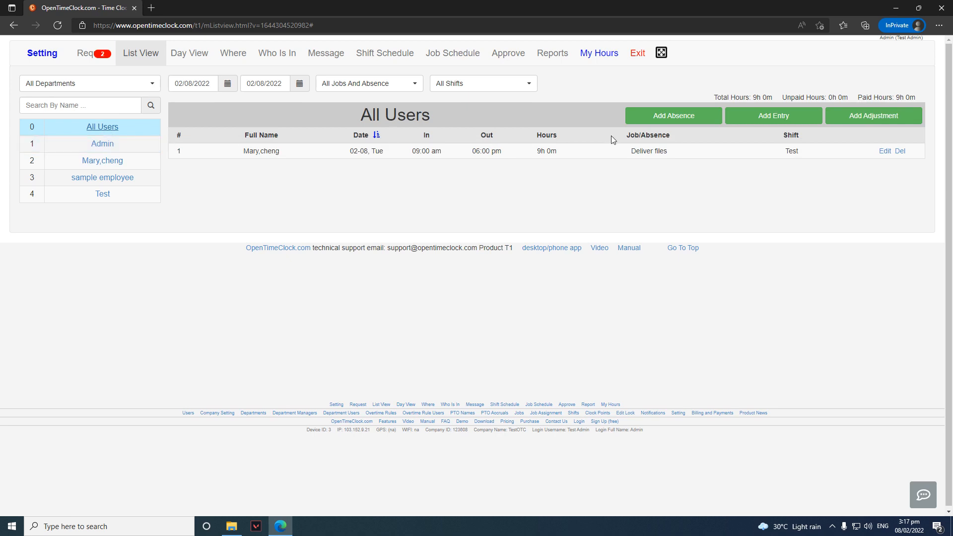
click(108, 143)
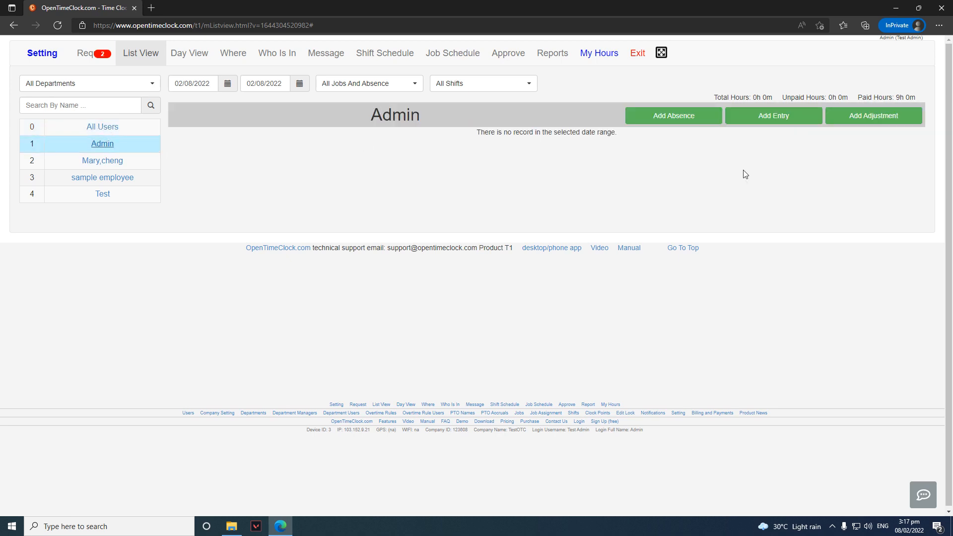
Step: Add a working entry for Admin on 02/08/2022 from 09:00 AM to 06:00 PM, and list the records for all users
click(784, 119)
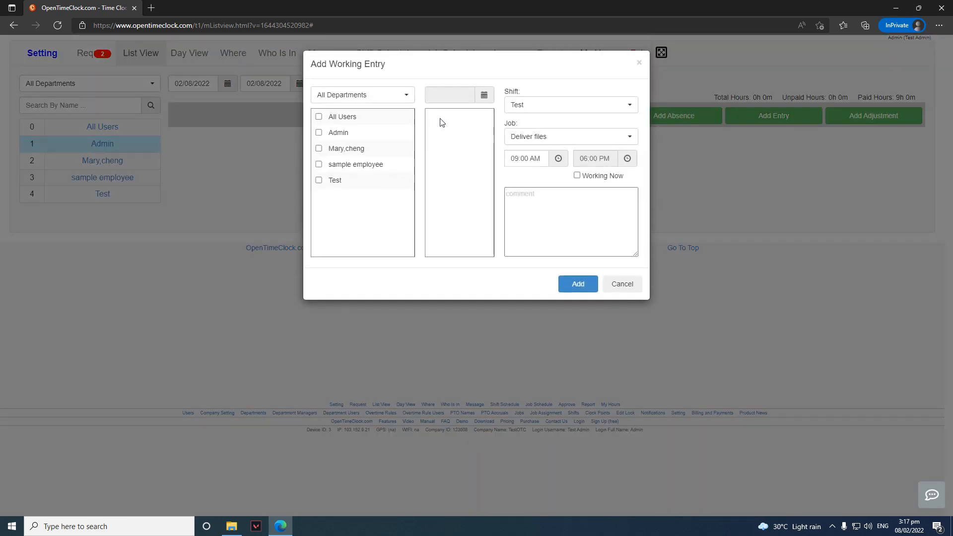
click(327, 135)
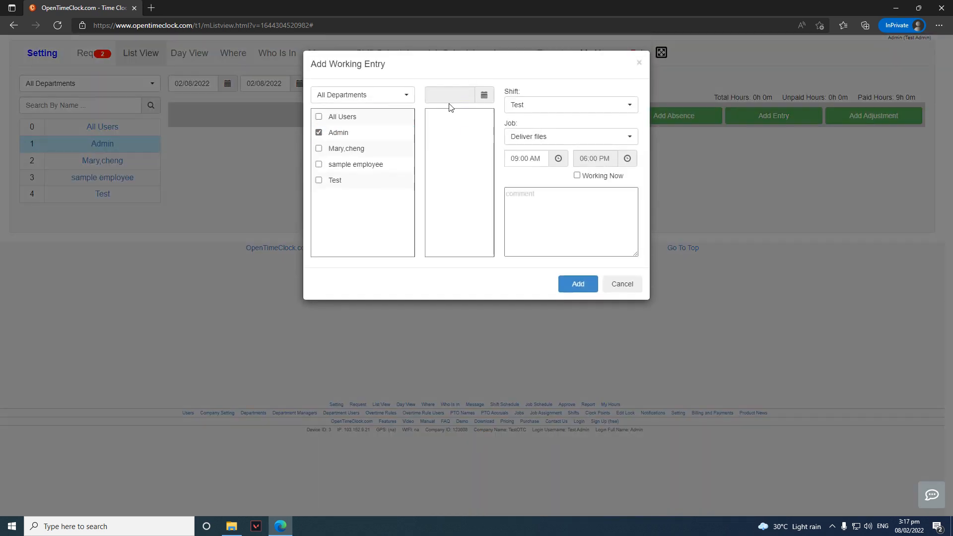
click(489, 98)
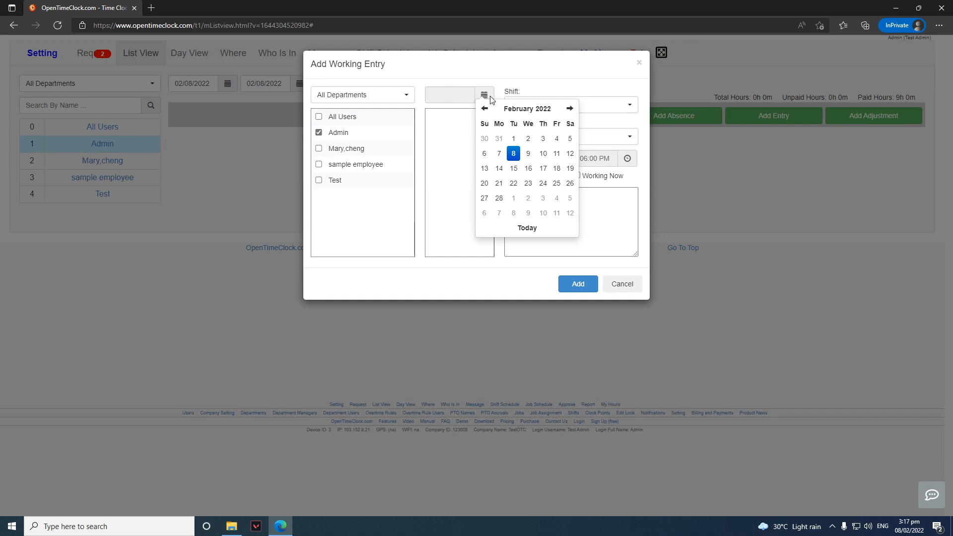
click(514, 155)
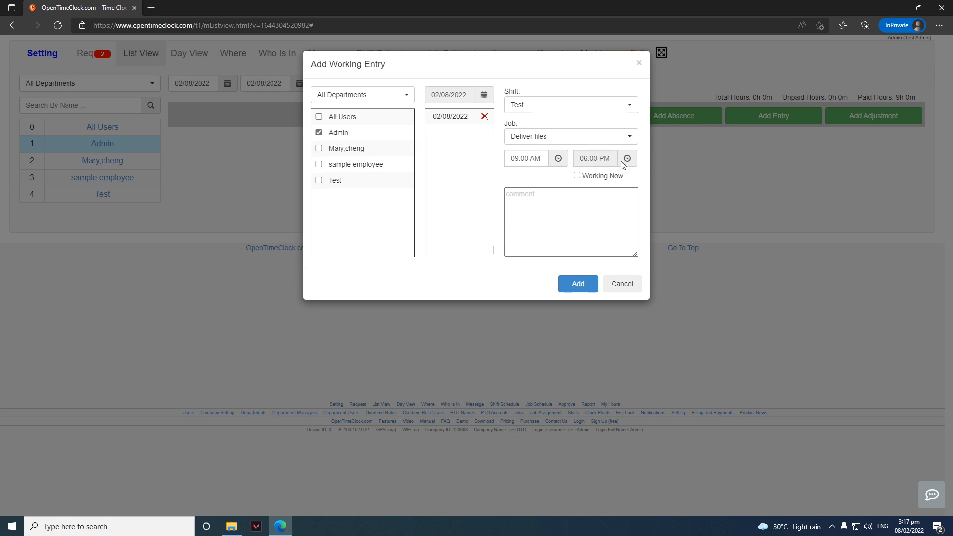
click(581, 289)
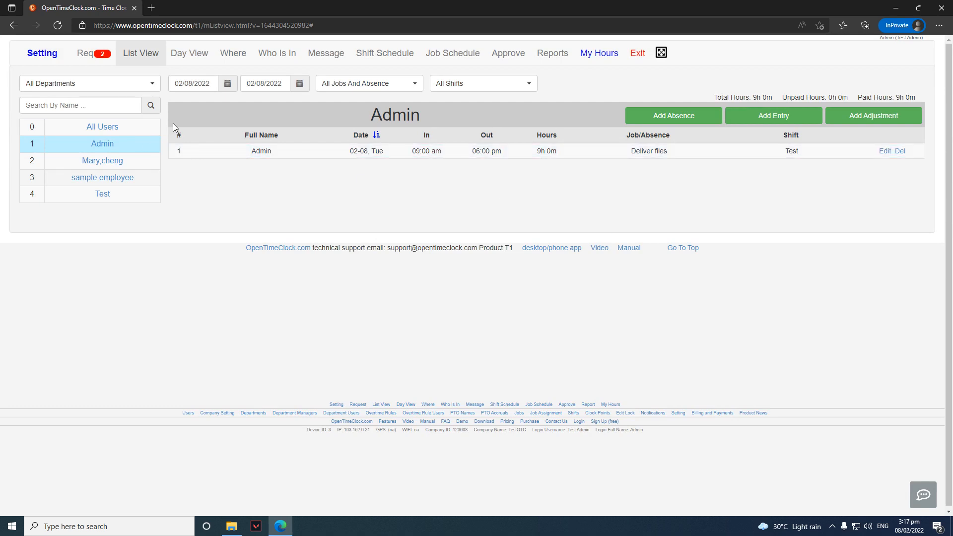
click(109, 127)
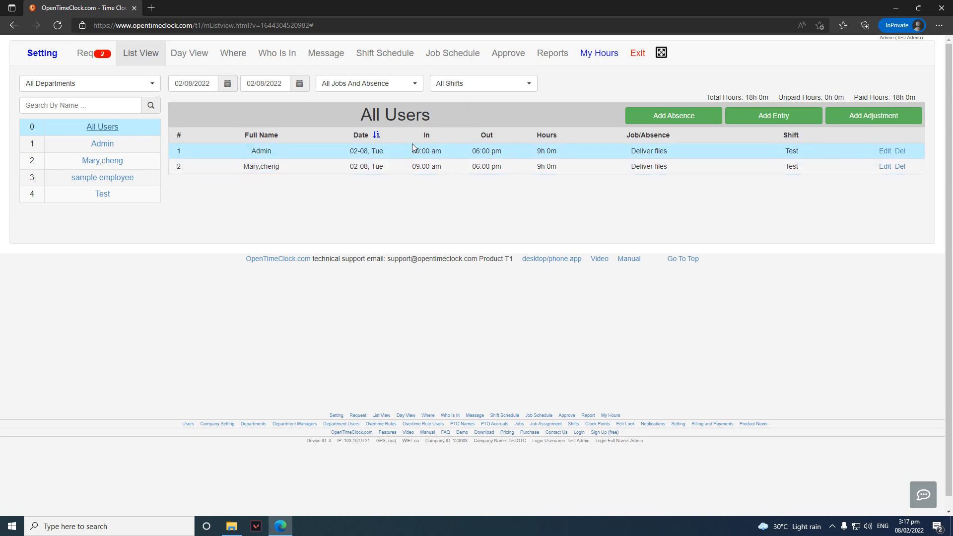
click(229, 84)
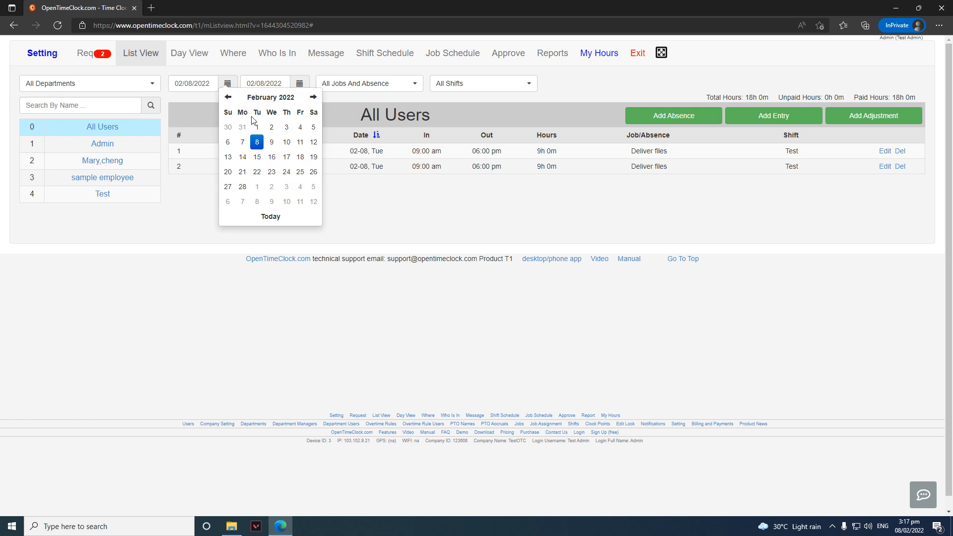
click(369, 111)
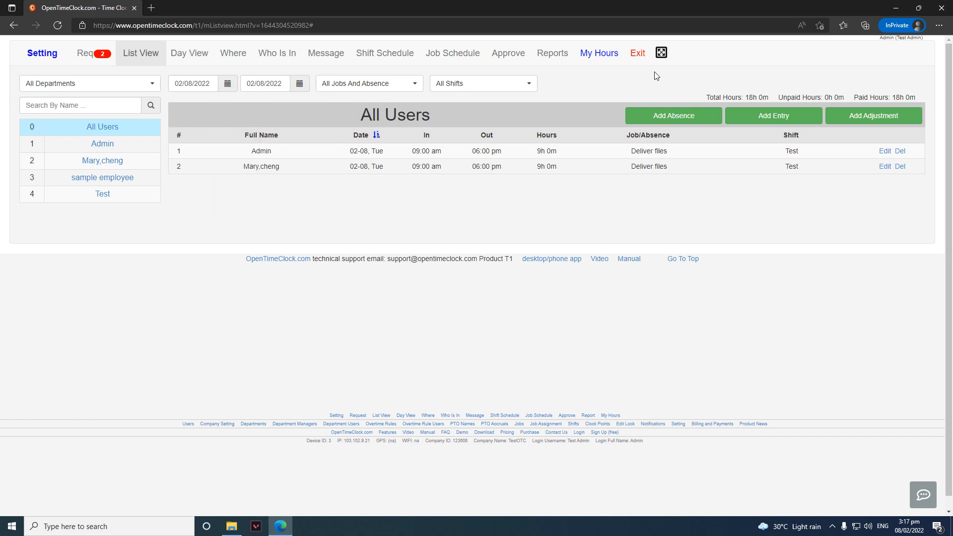
Step: View the list records of each employee in department test, and filter the list by department test1
click(125, 85)
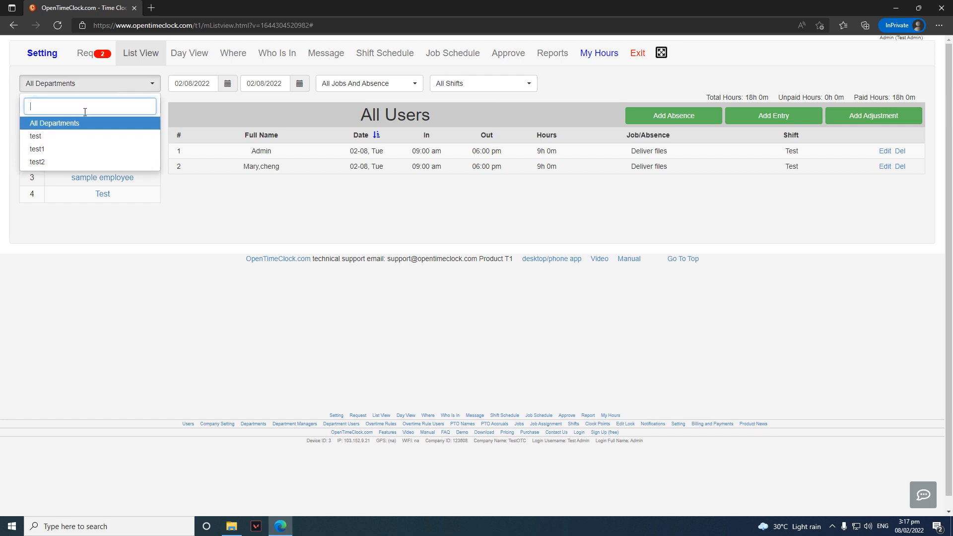
click(63, 136)
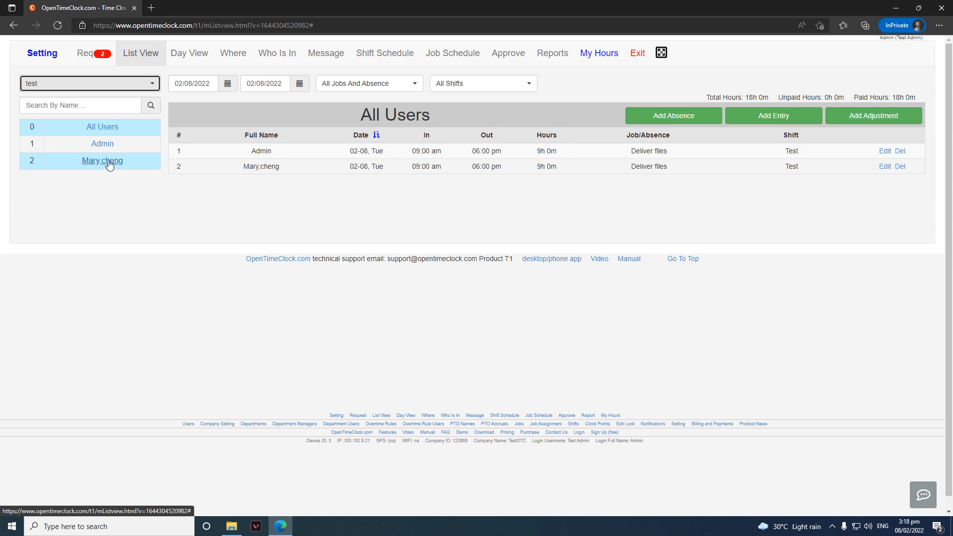
click(103, 145)
click(100, 159)
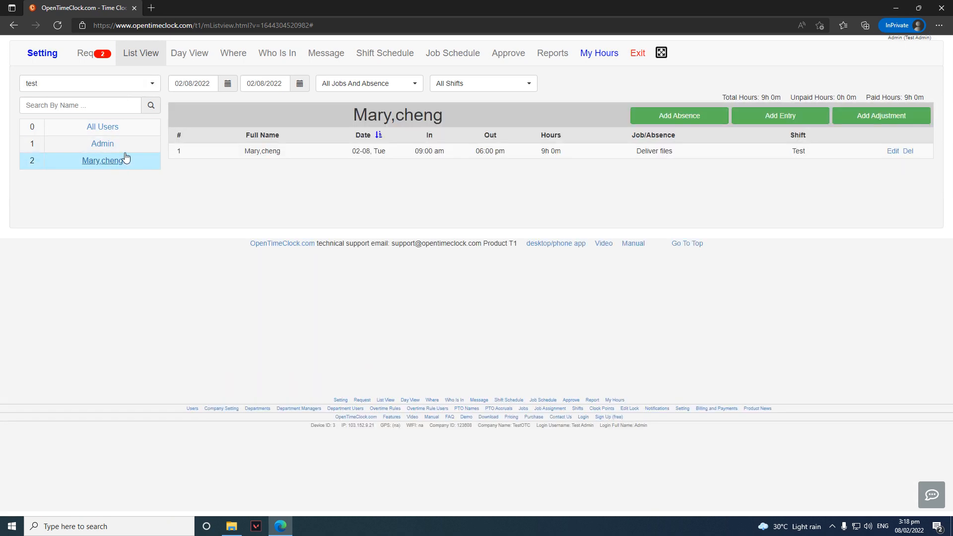
click(81, 88)
click(77, 149)
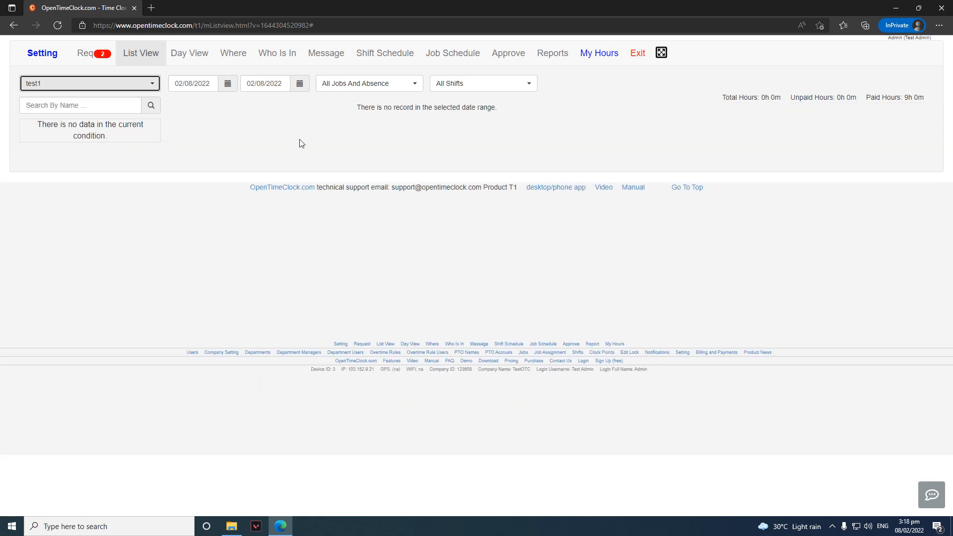
Step: View the list records of each employee in department test2, and restore the All Departments filter
click(49, 88)
click(43, 149)
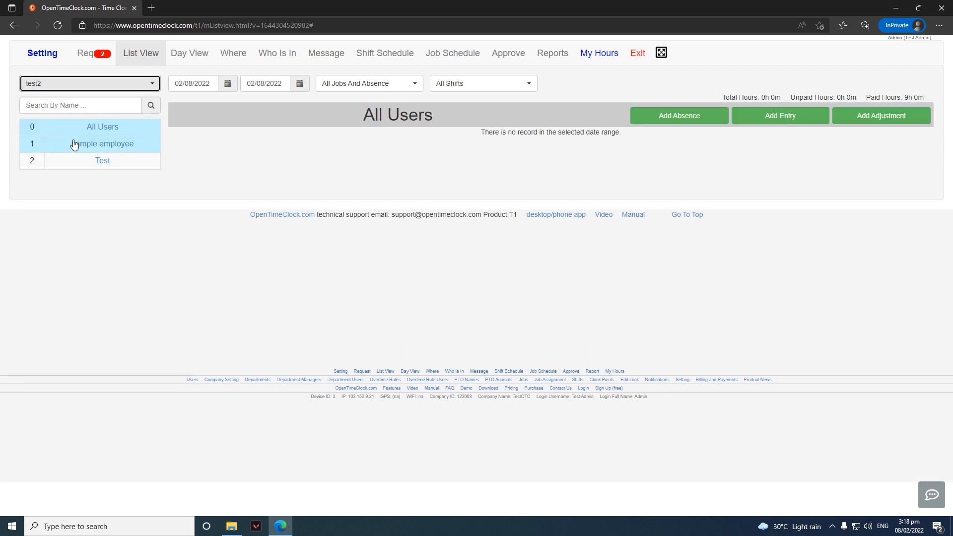
click(92, 144)
click(105, 160)
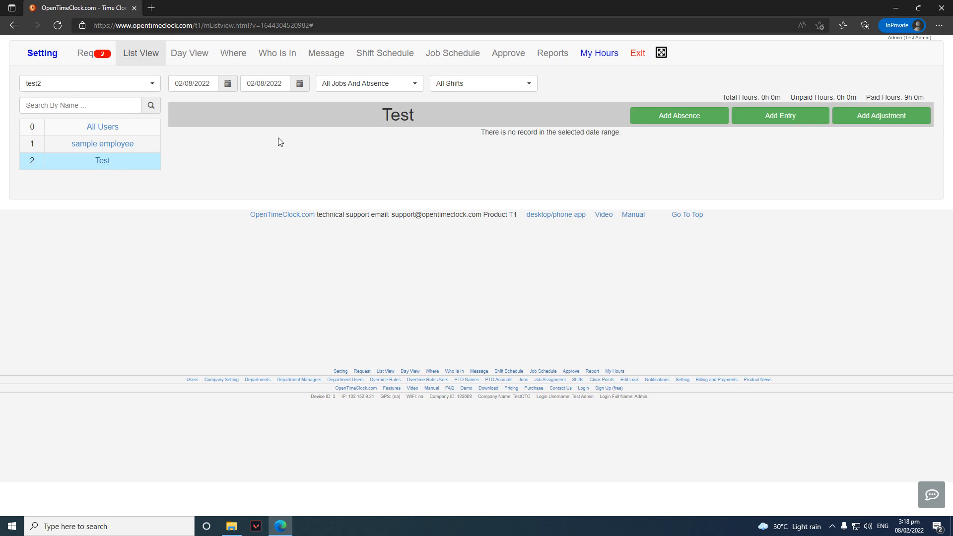
click(104, 86)
click(83, 124)
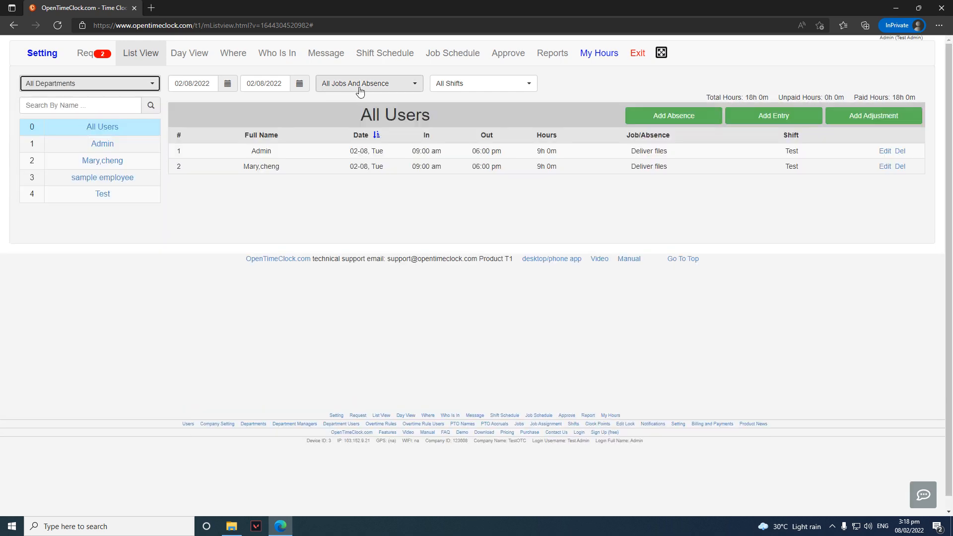
Step: Filter the records of all users to show only the Deliver files job
click(360, 88)
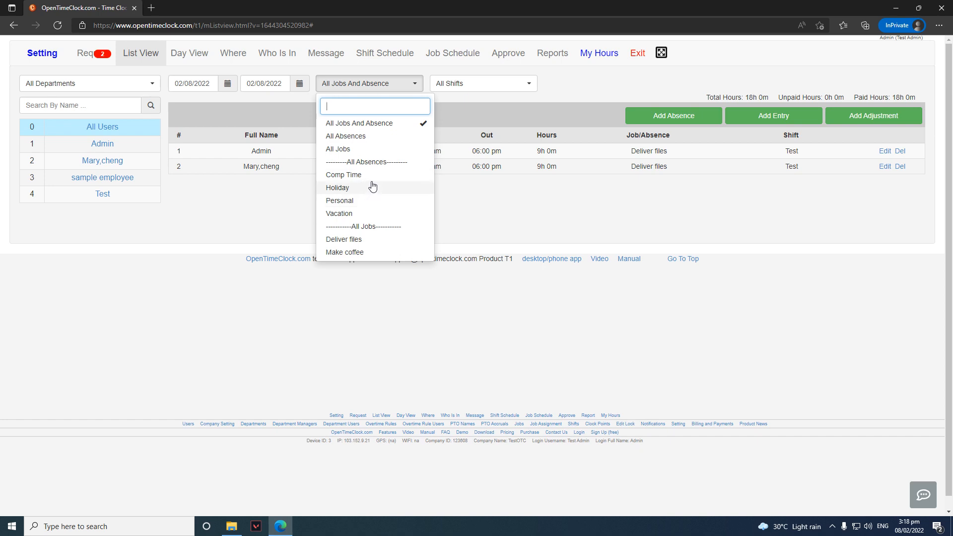
click(366, 240)
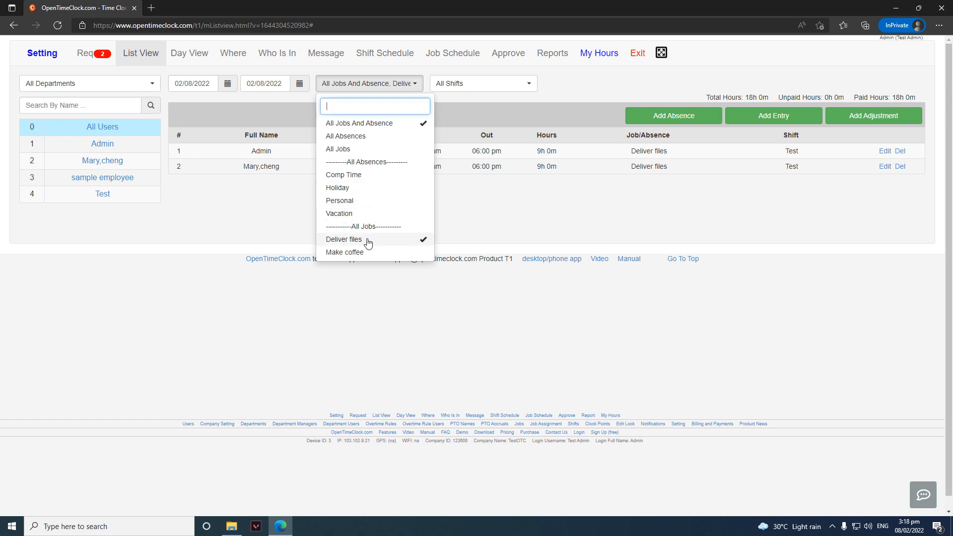
click(389, 128)
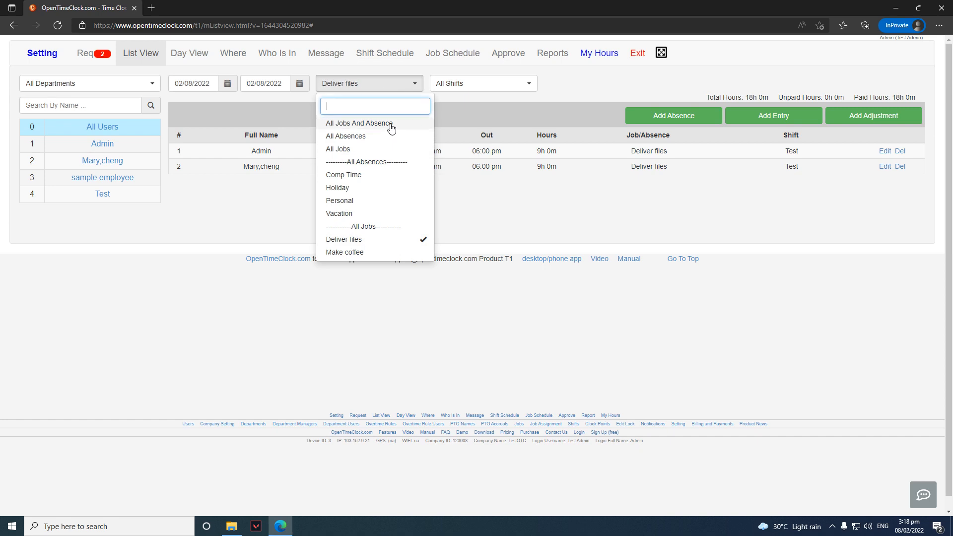
click(597, 209)
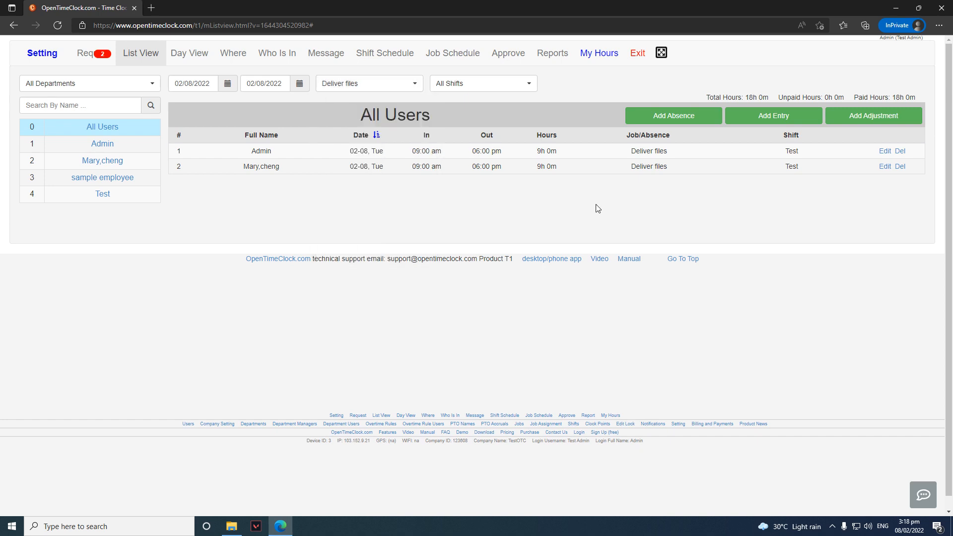
click(396, 89)
click(540, 215)
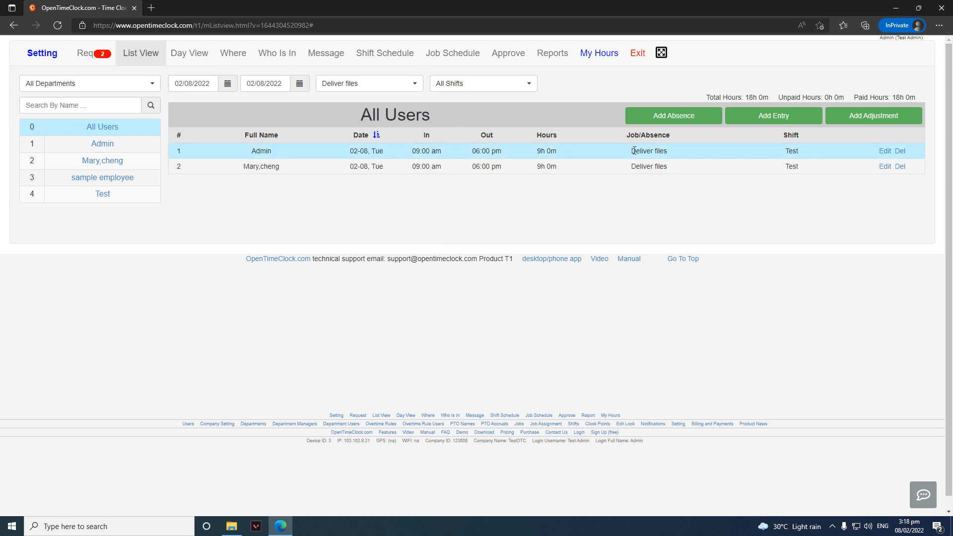
Step: Add Make coffee to the job filter, and reset the filter to All Jobs And Absence
click(405, 87)
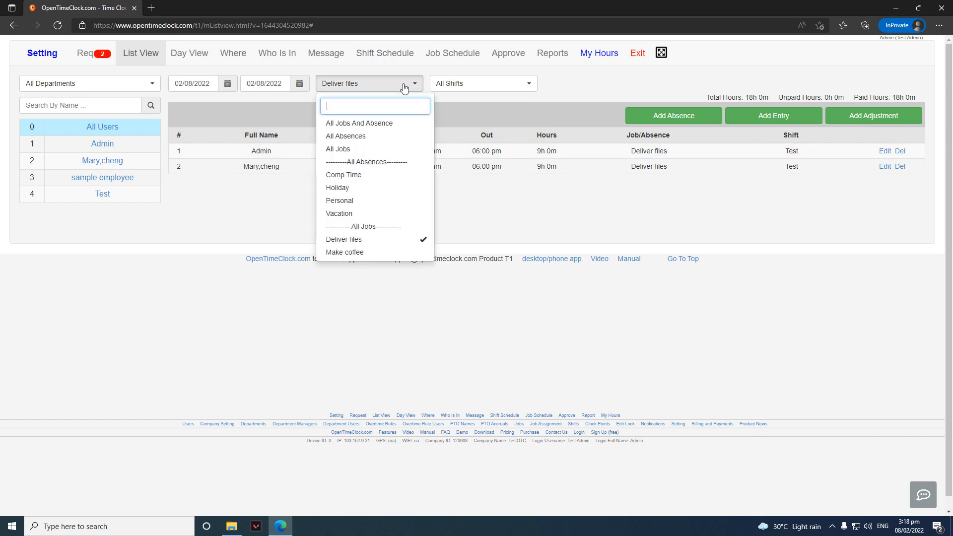
click(382, 252)
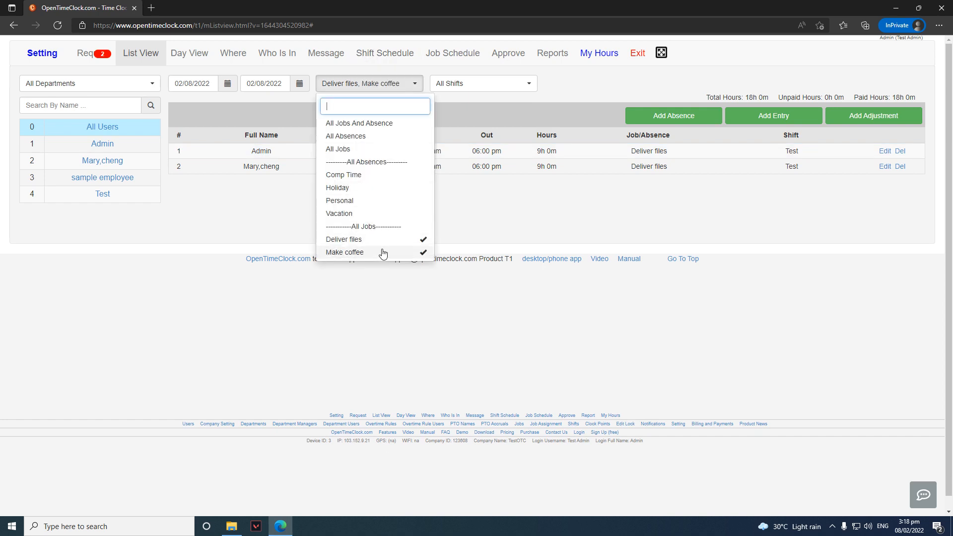
click(383, 252)
click(370, 240)
click(359, 123)
click(526, 204)
Step: Filter the records by shift Test, and reset the filter to All Shifts
click(493, 82)
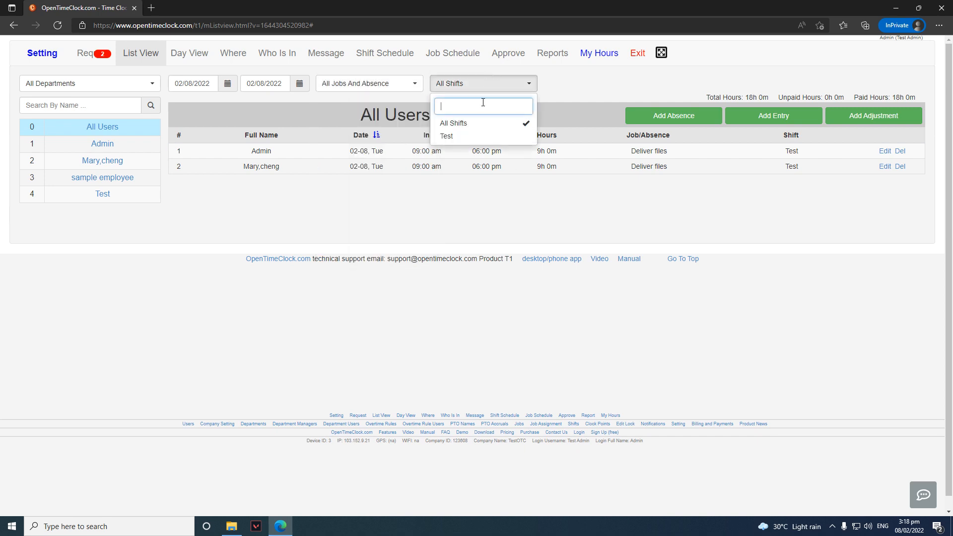
click(478, 136)
click(478, 128)
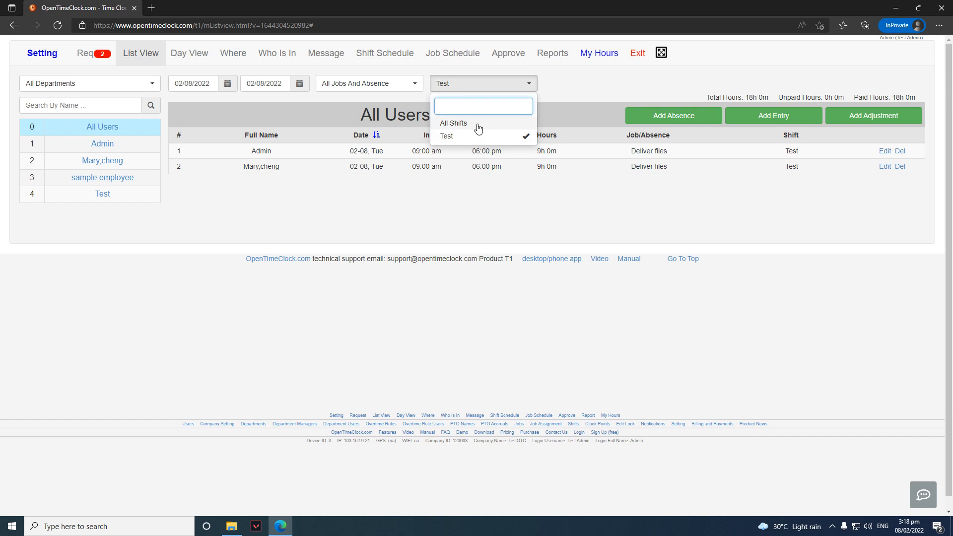
click(502, 182)
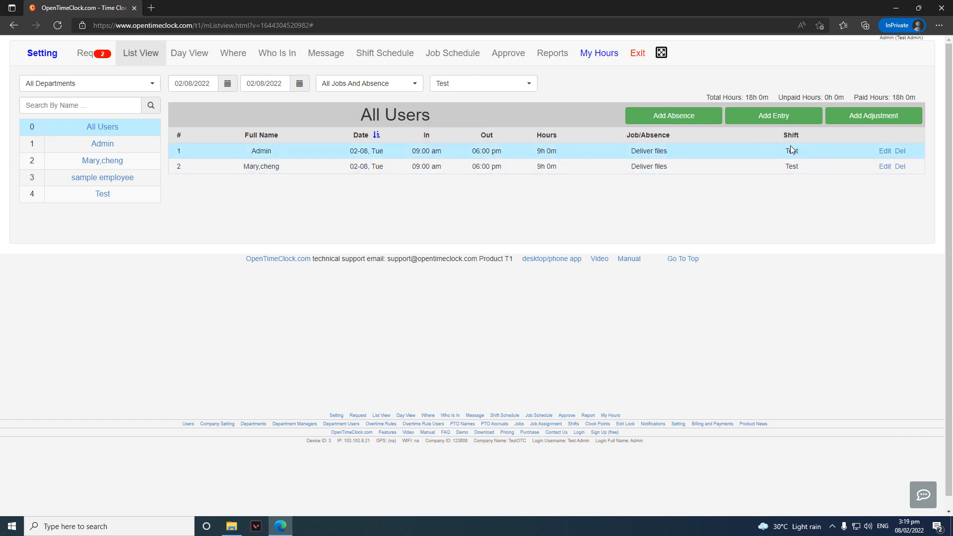
click(519, 84)
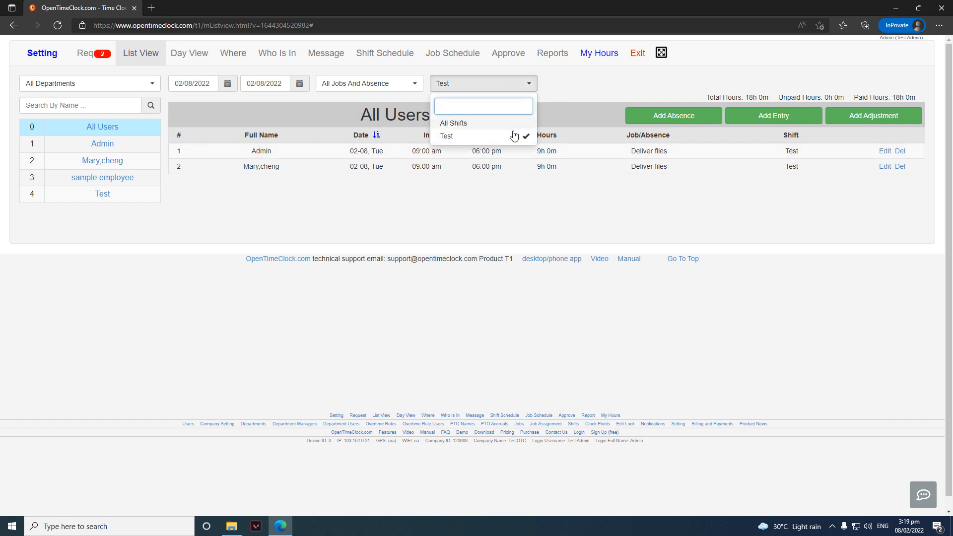
click(506, 124)
click(649, 216)
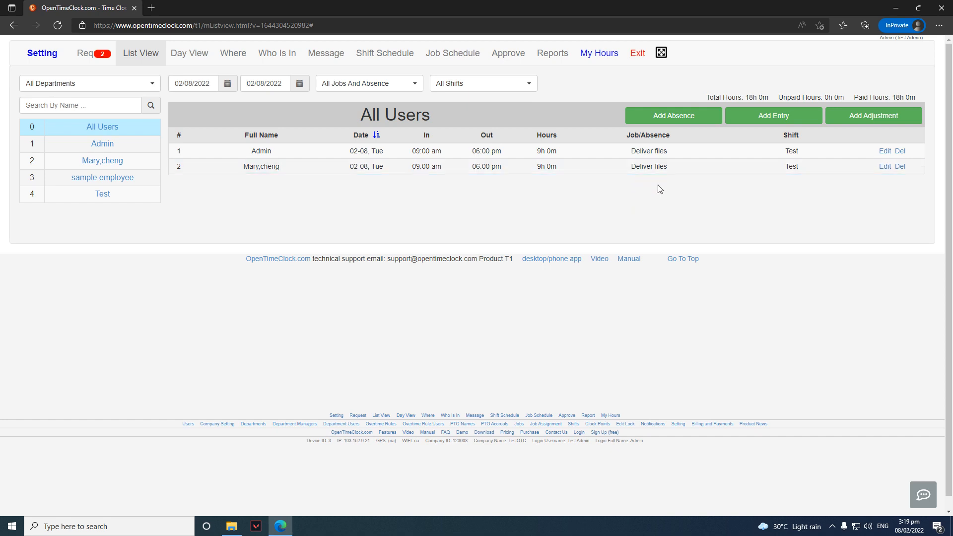
Step: Add an 8-hour Personal absence entry for employee Test on 02/08/2022 with shift Test
click(662, 117)
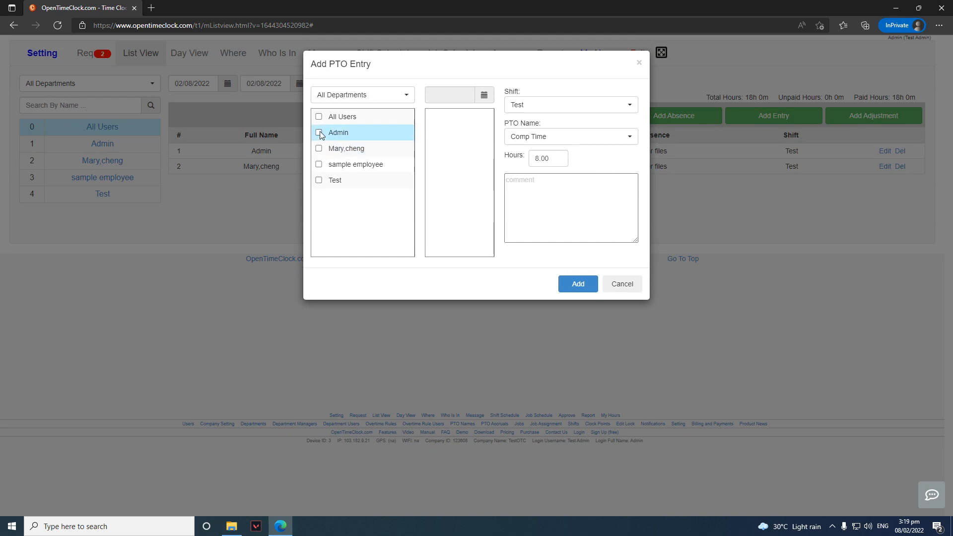
click(319, 180)
click(485, 96)
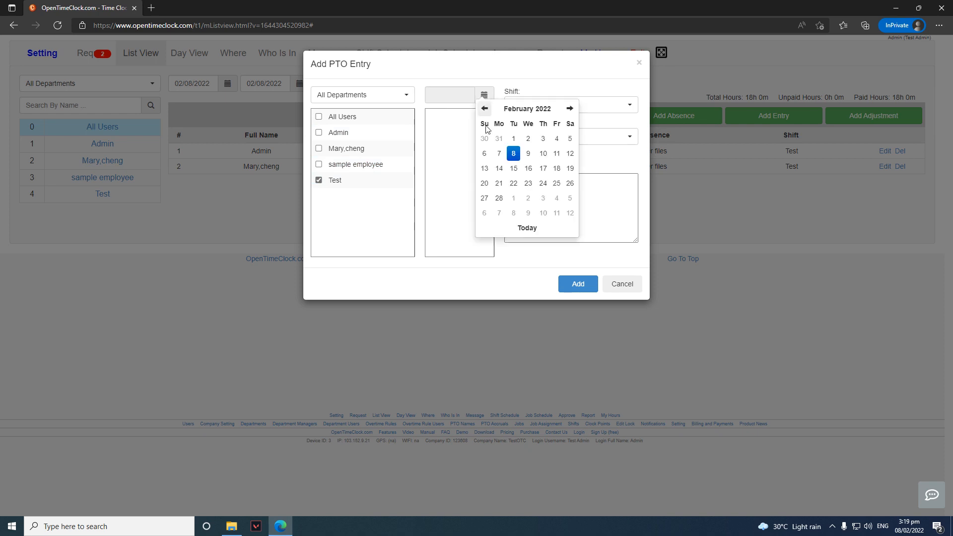
click(513, 153)
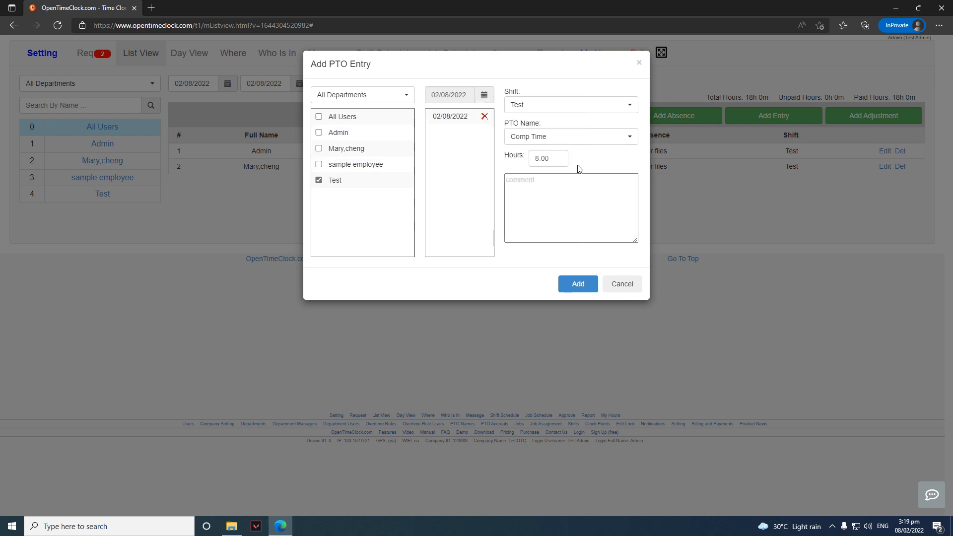
click(550, 107)
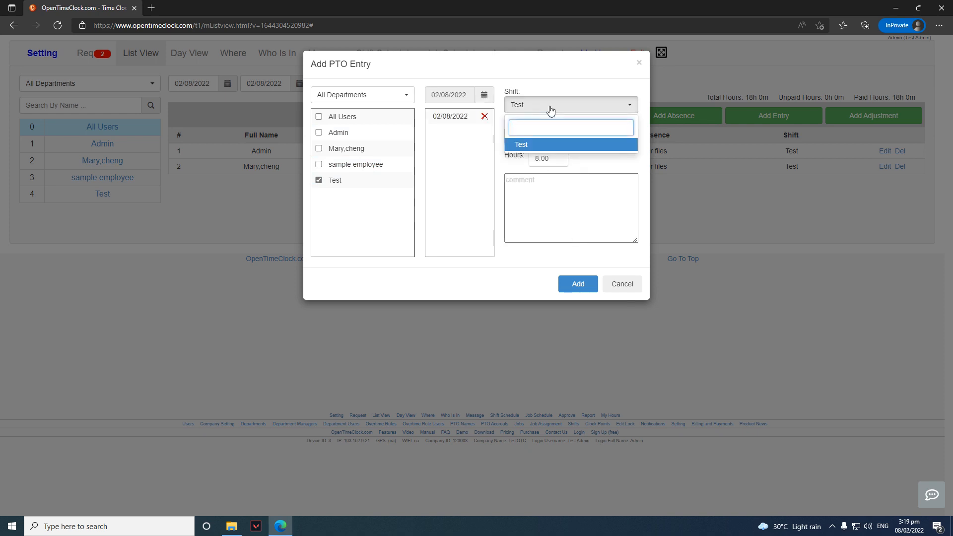
click(550, 110)
click(542, 141)
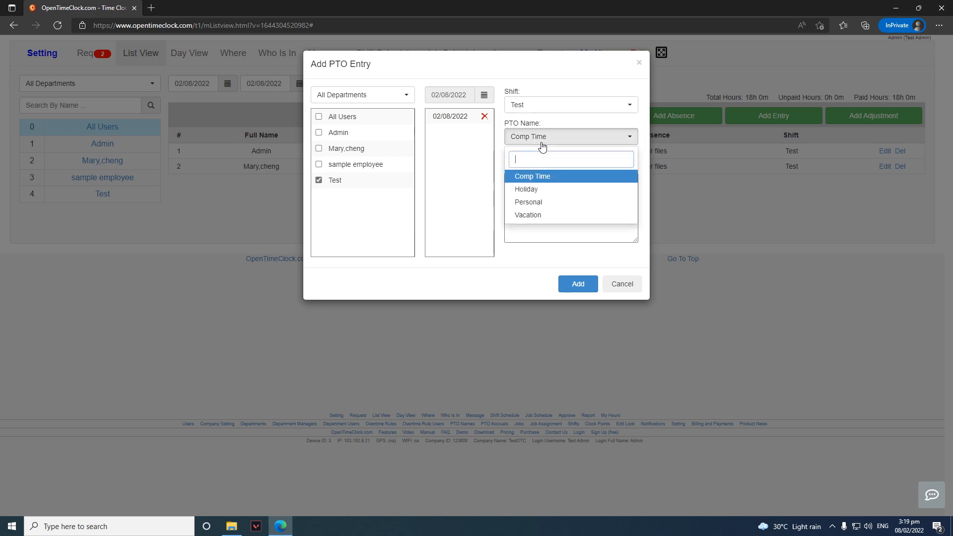
click(552, 203)
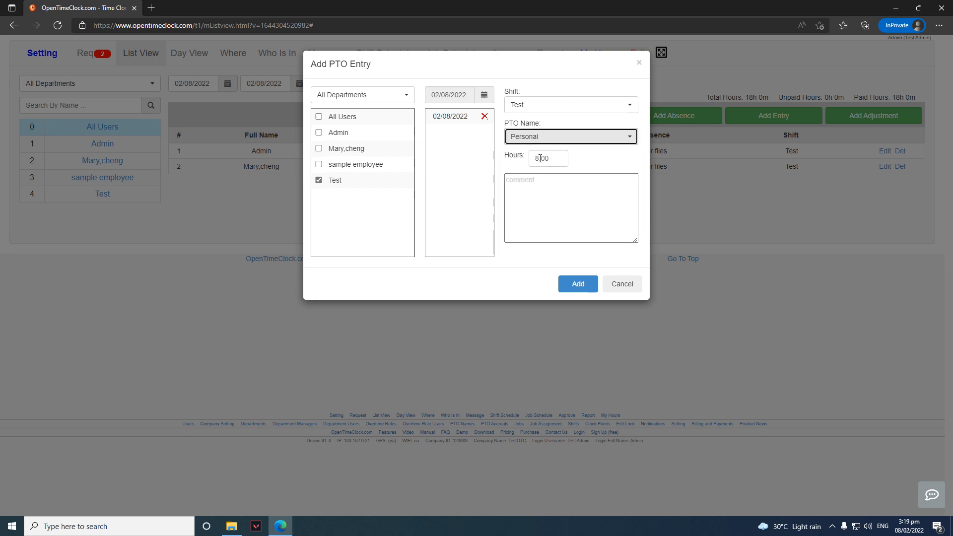
click(581, 285)
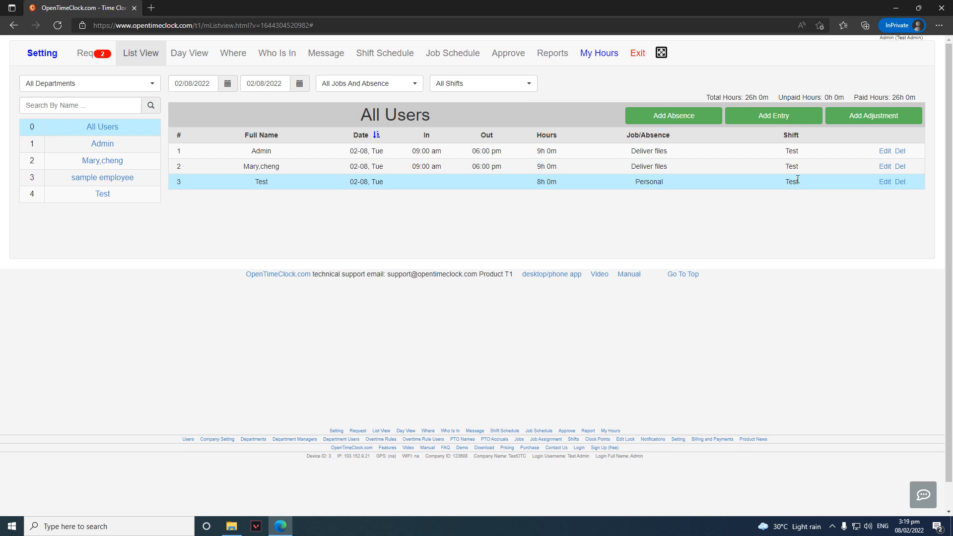
Step: Look at the PTO code choices in employee Test's 02/08/2022 Personal absence entry without changing it
click(883, 183)
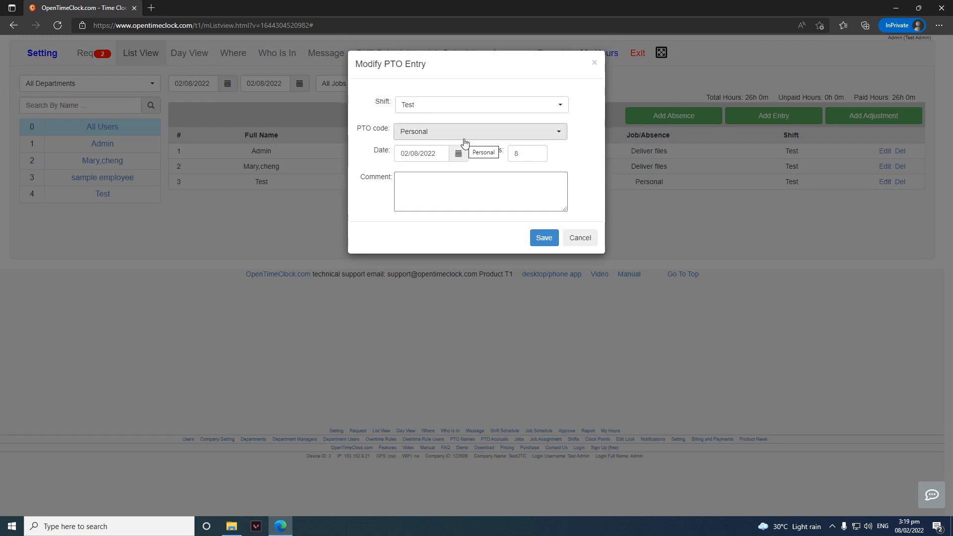
click(464, 132)
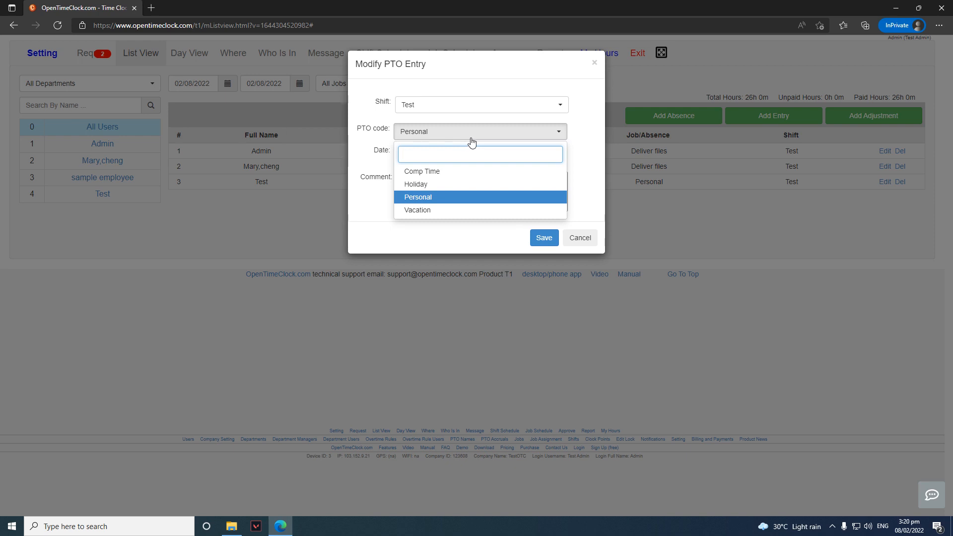
click(471, 141)
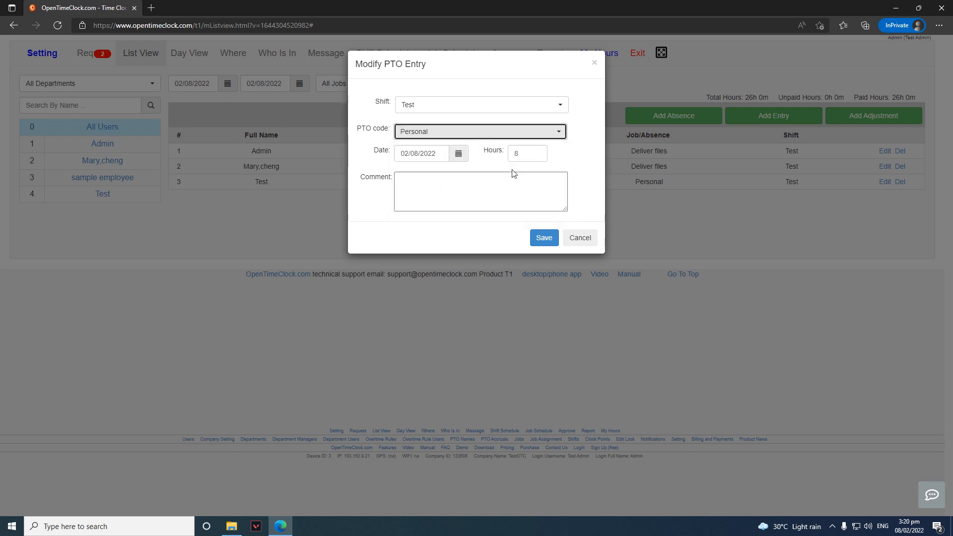
click(579, 238)
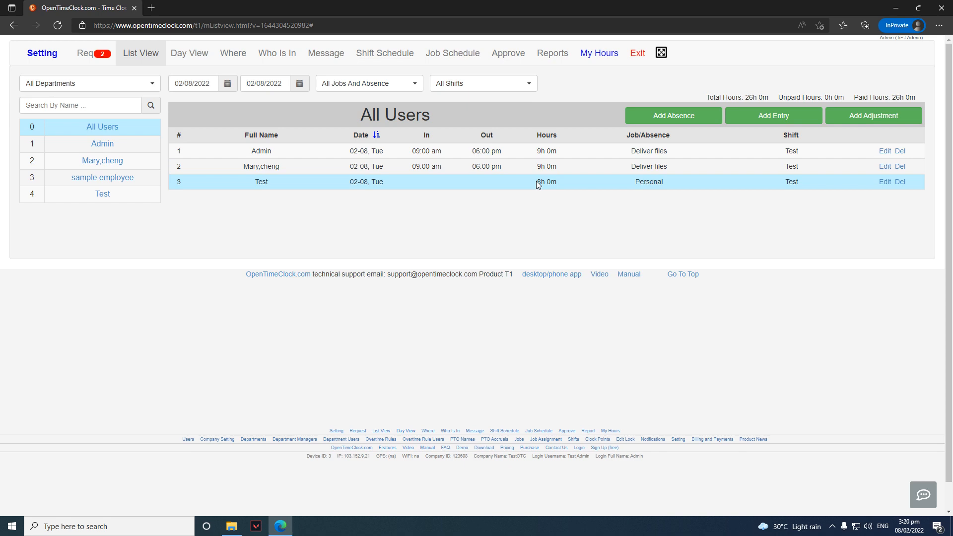
Step: Start a Deduction adjustment for employee Test dated 02/08/2022
click(868, 116)
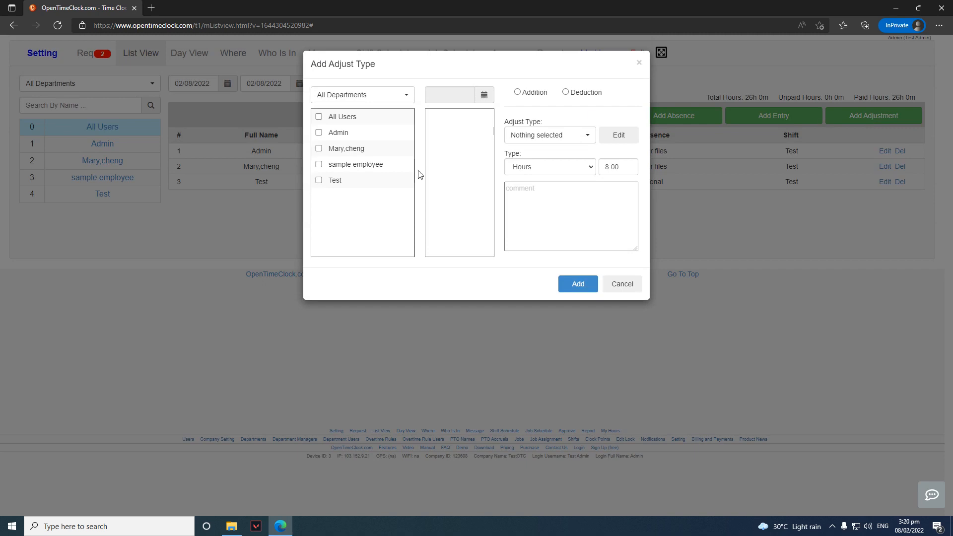
click(319, 181)
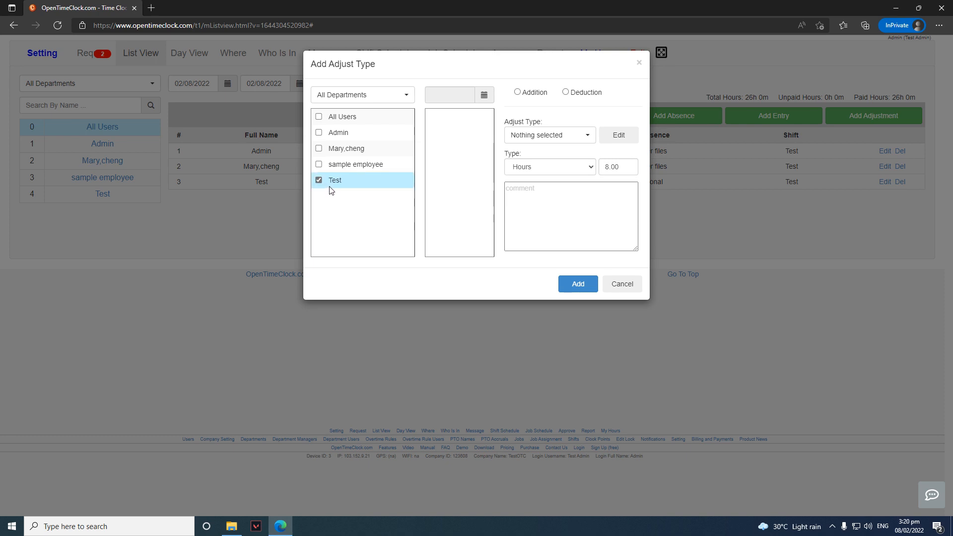
click(485, 95)
click(514, 152)
click(587, 135)
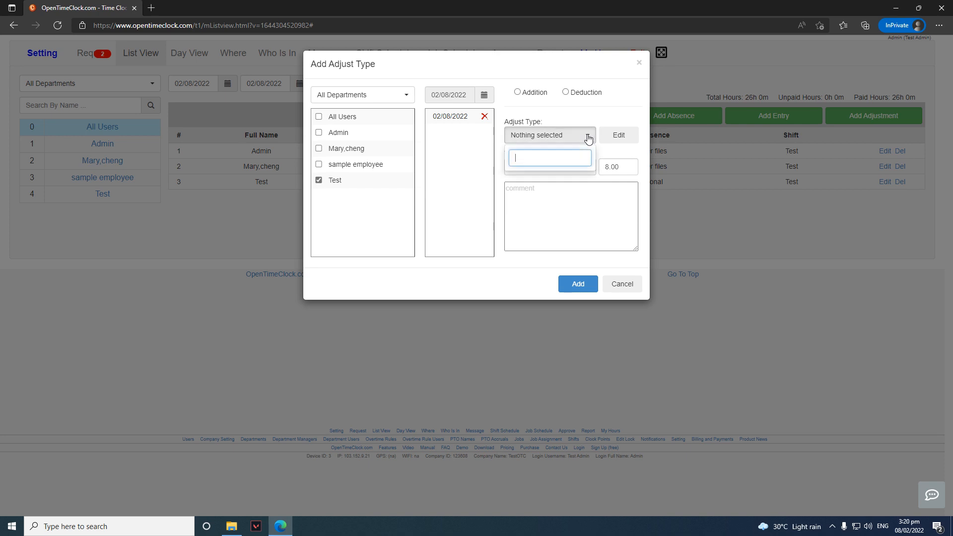
click(566, 93)
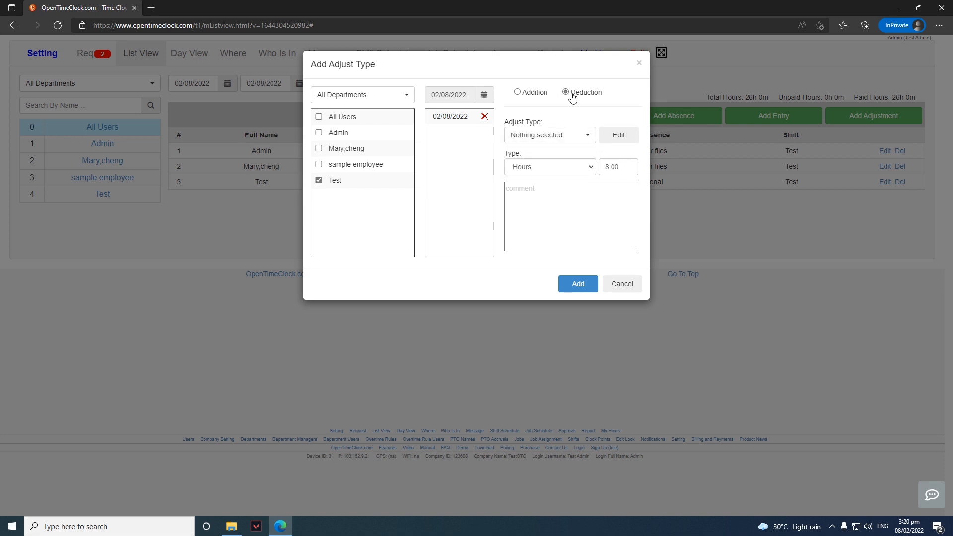
Step: Create a new adjustment type named Deduction and use it for the adjustment
click(583, 140)
click(619, 139)
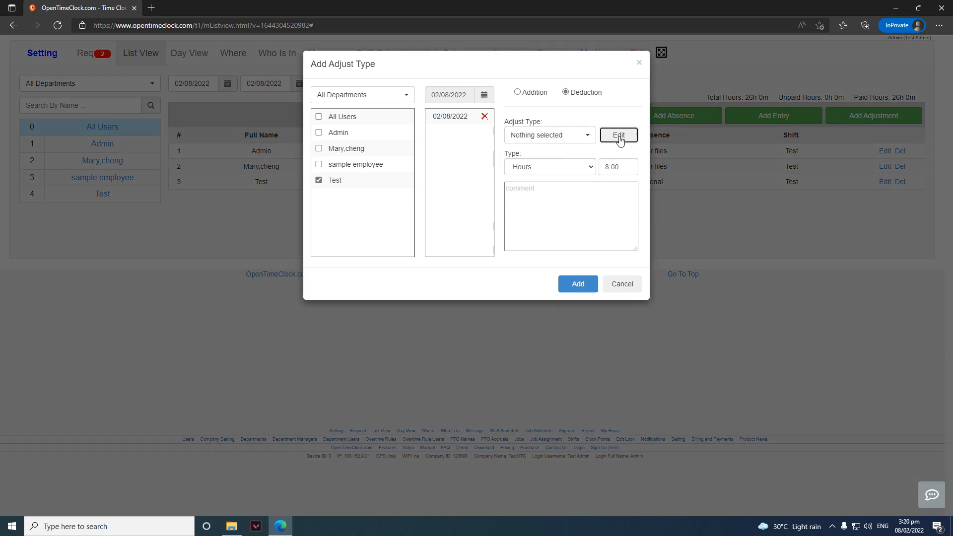
click(364, 96)
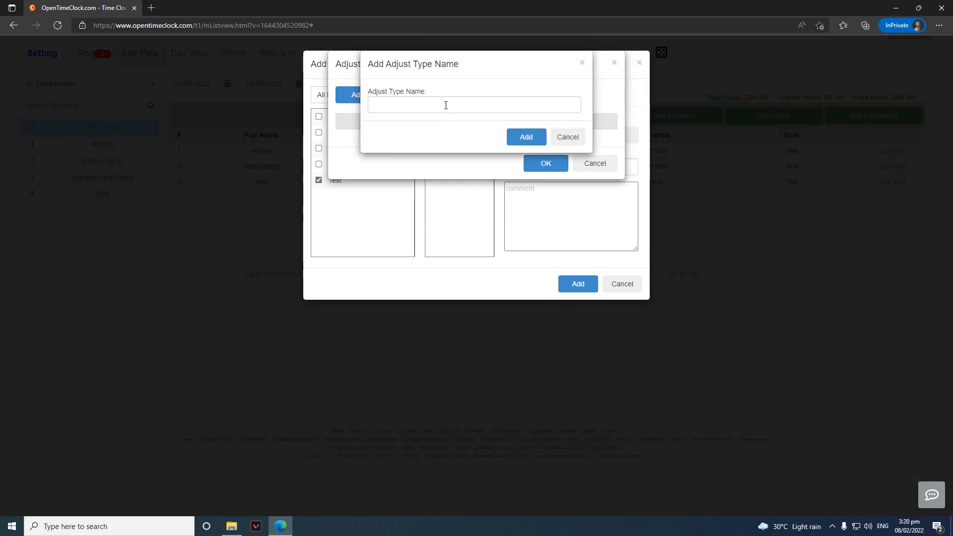
text(Deduction)
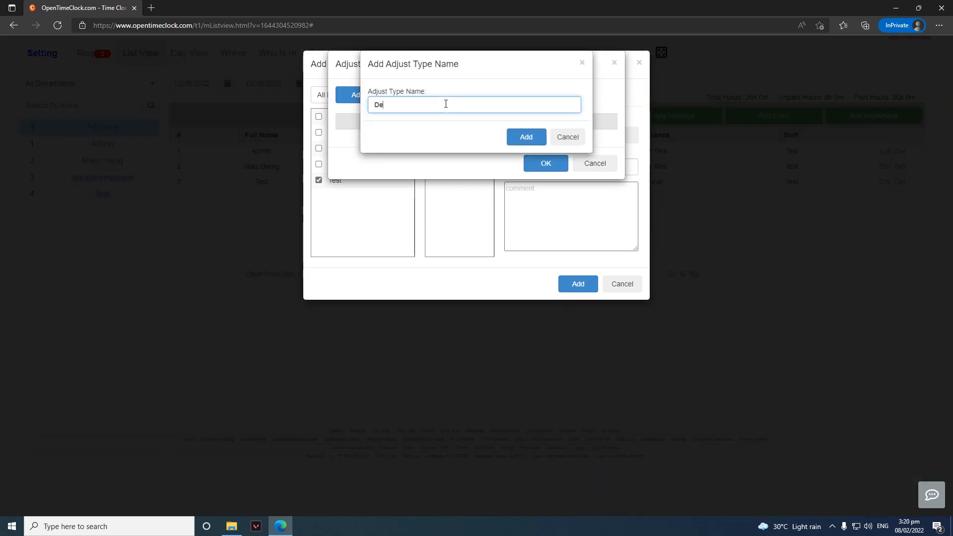
click(534, 135)
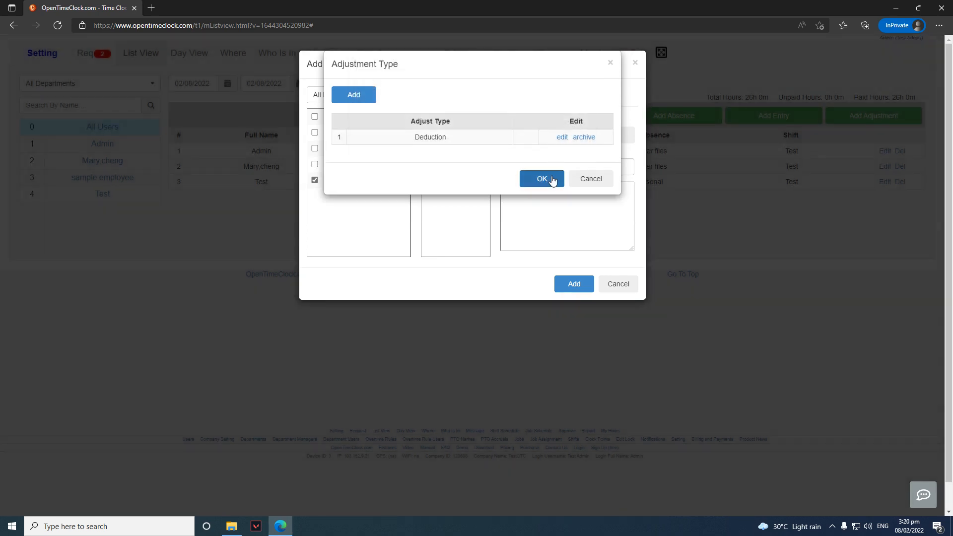
click(551, 179)
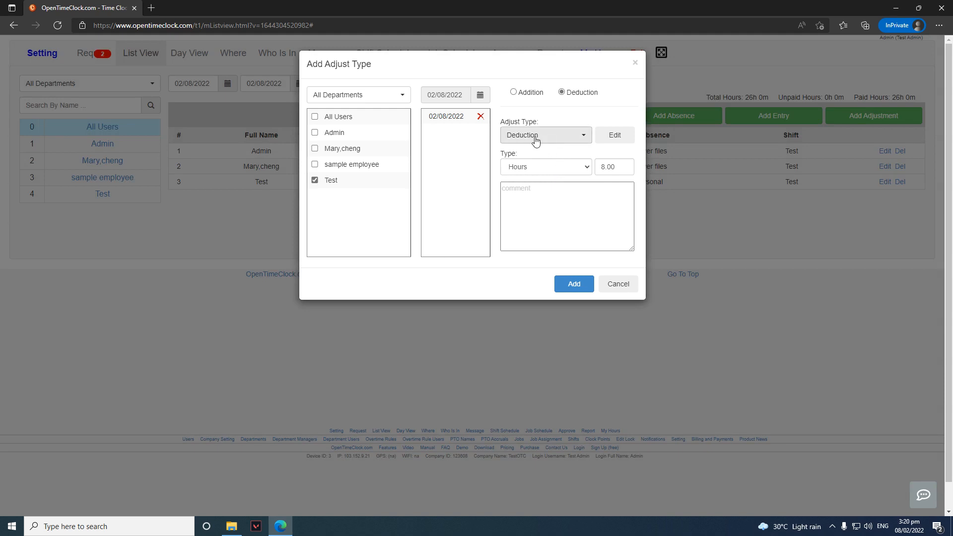
Step: Keep the adjustment's type as Hours with 8.00 and add it to the records
click(570, 168)
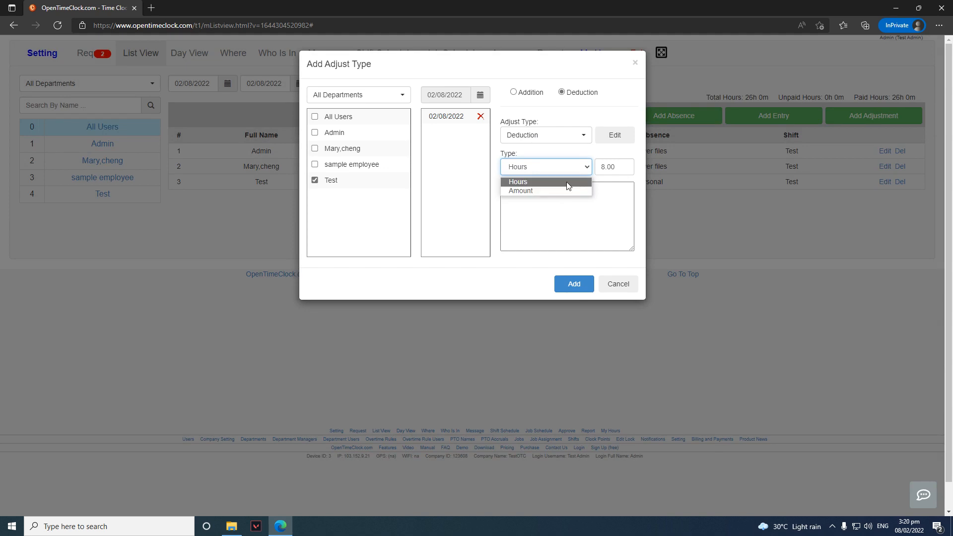
click(568, 185)
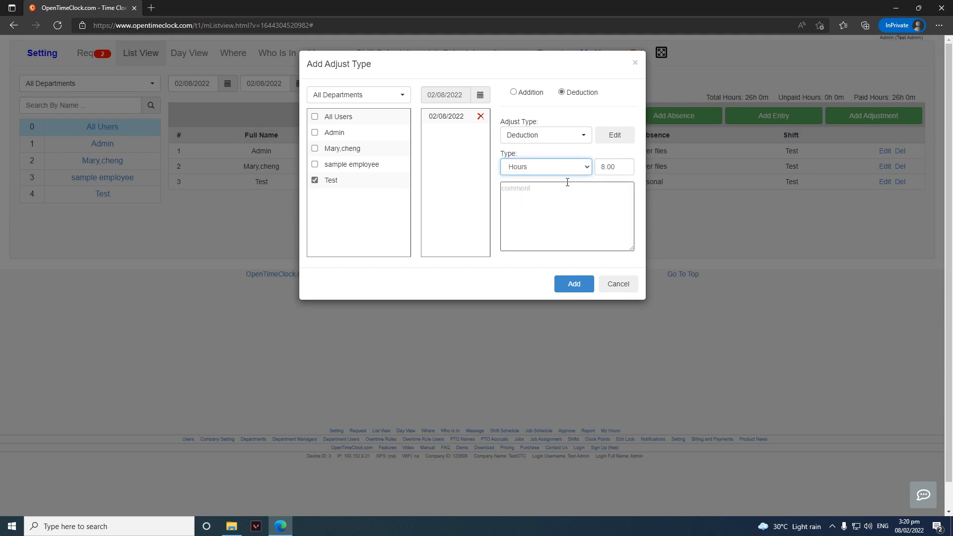
click(573, 284)
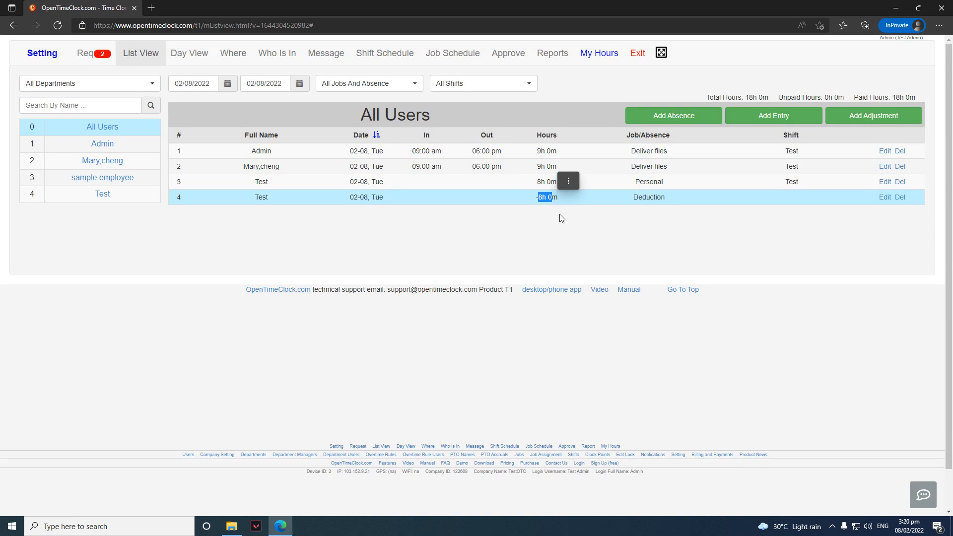
click(564, 230)
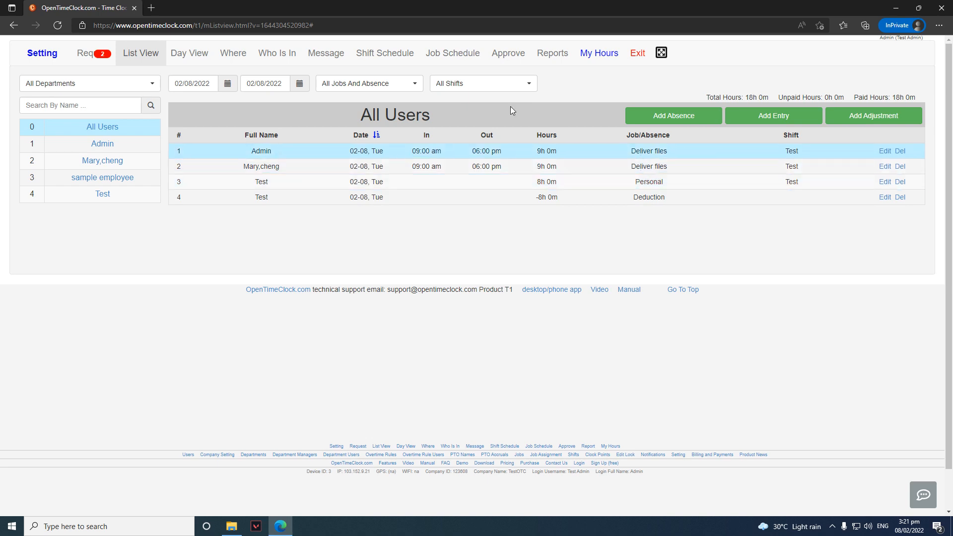
Step: Show Admin's day view for the date range 02/06/2022 to 02/13/2022
click(184, 54)
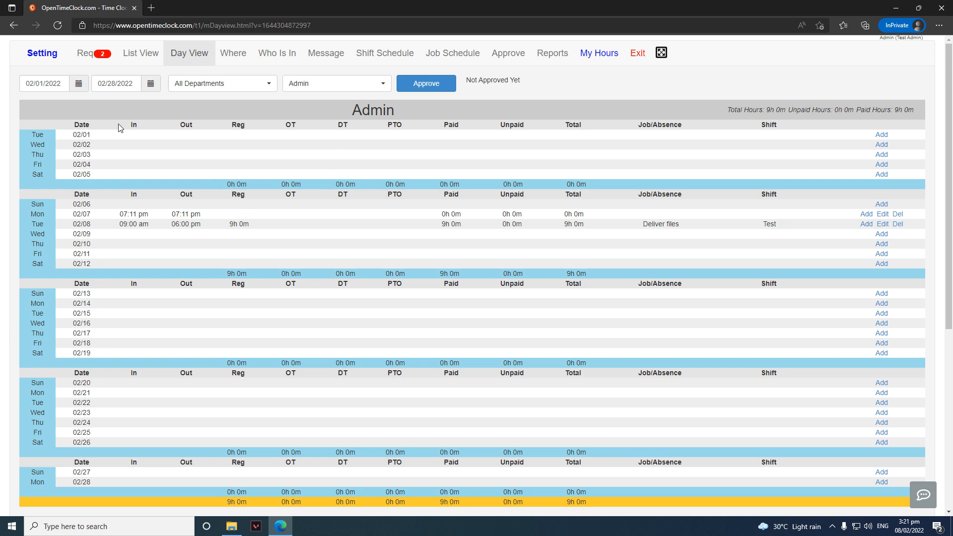
click(78, 84)
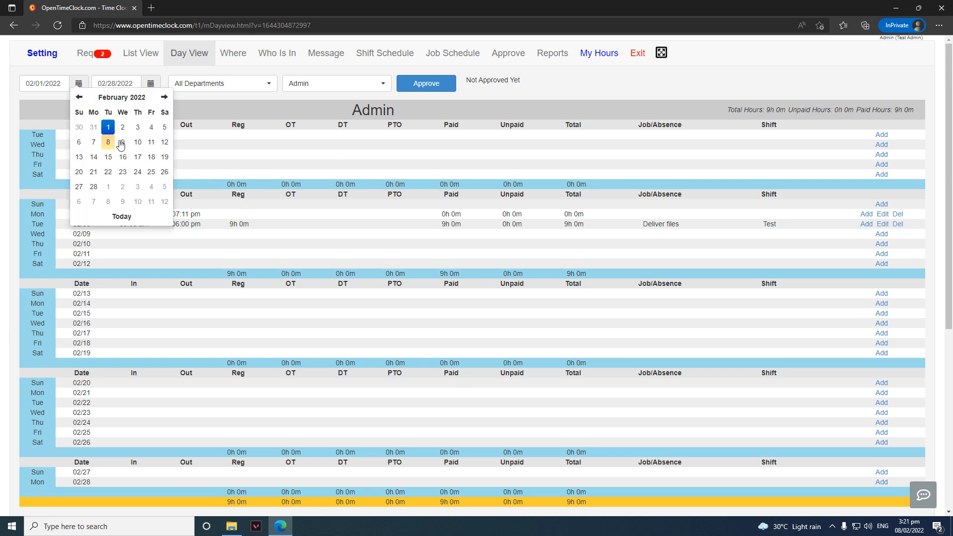
click(78, 142)
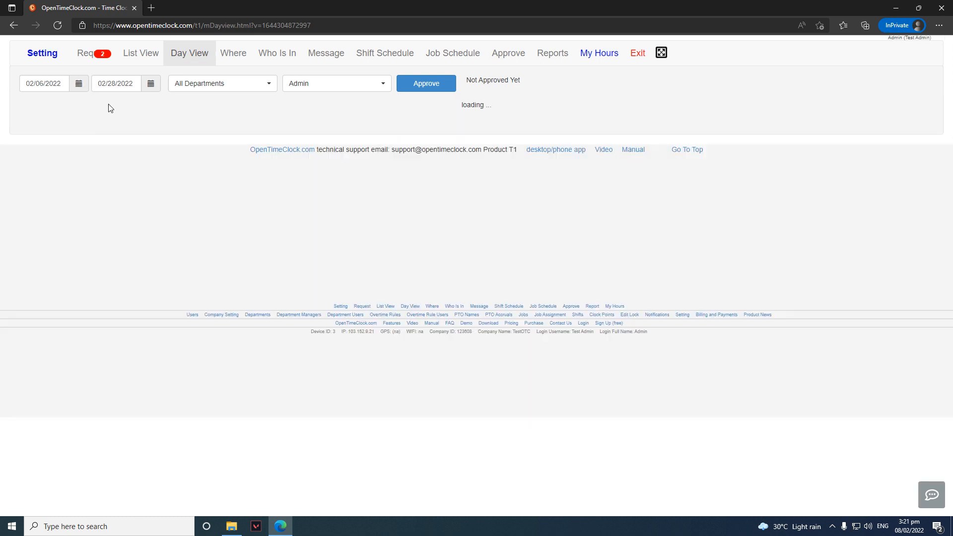
click(148, 88)
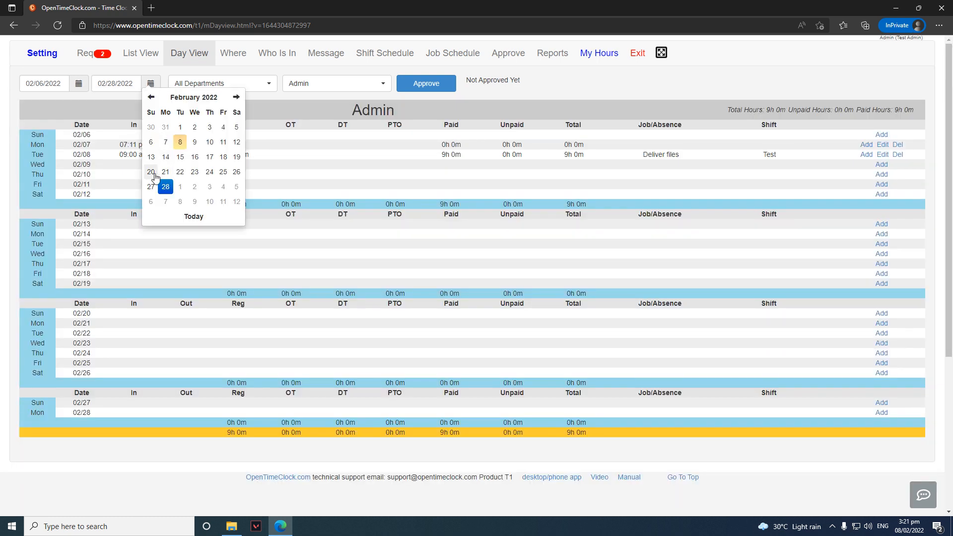
click(151, 157)
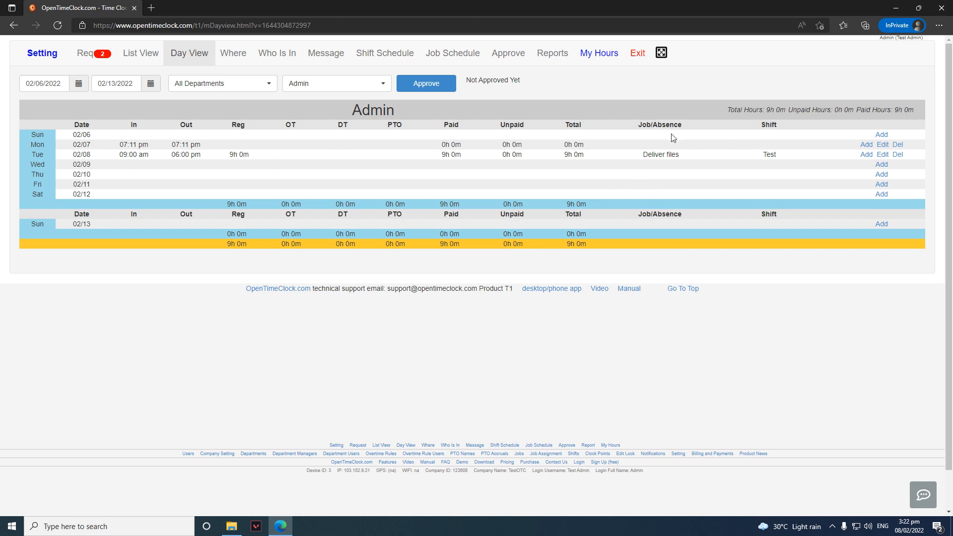
Step: Check the absence and adjustment options for 02/09/2022, and add Admin a Deliver files working entry from 09:00 AM to 06:00 PM with shift Test
click(882, 164)
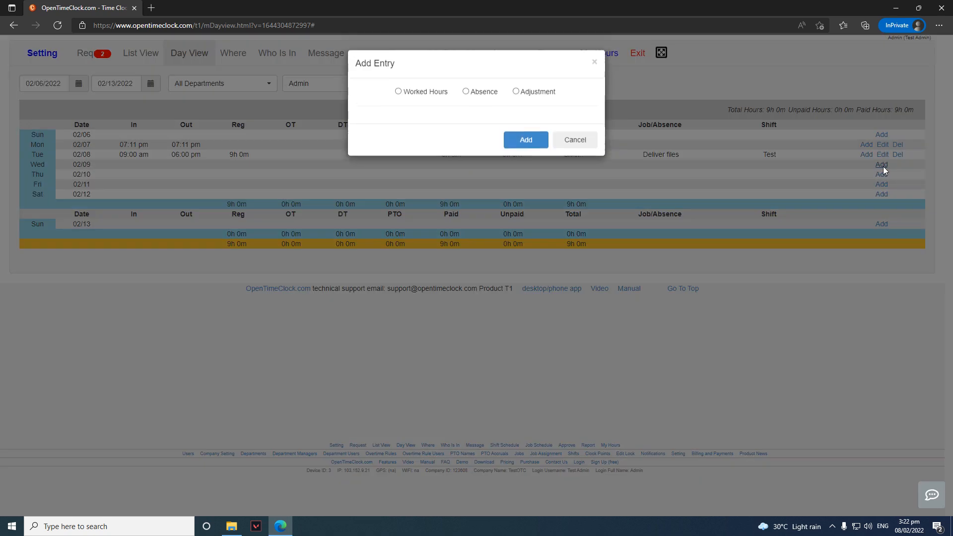
click(410, 96)
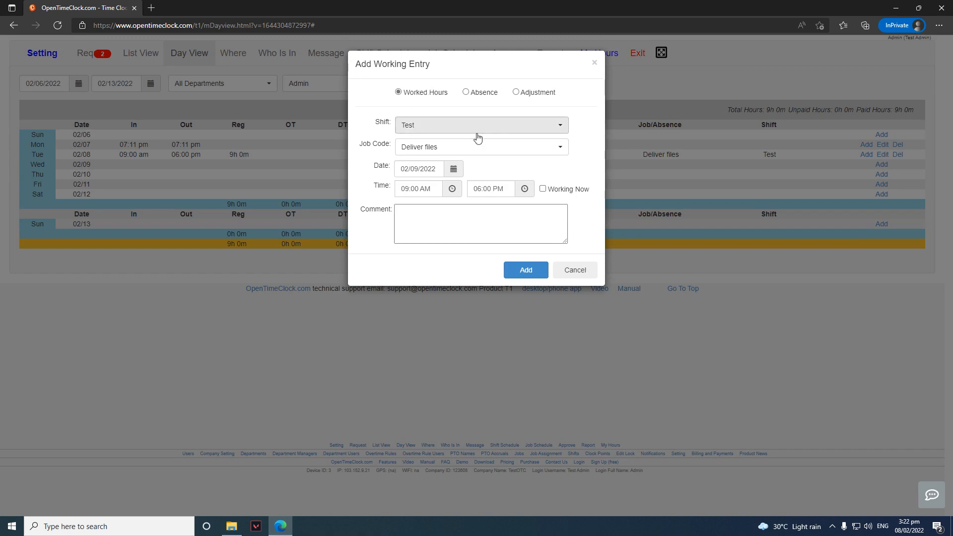
click(471, 93)
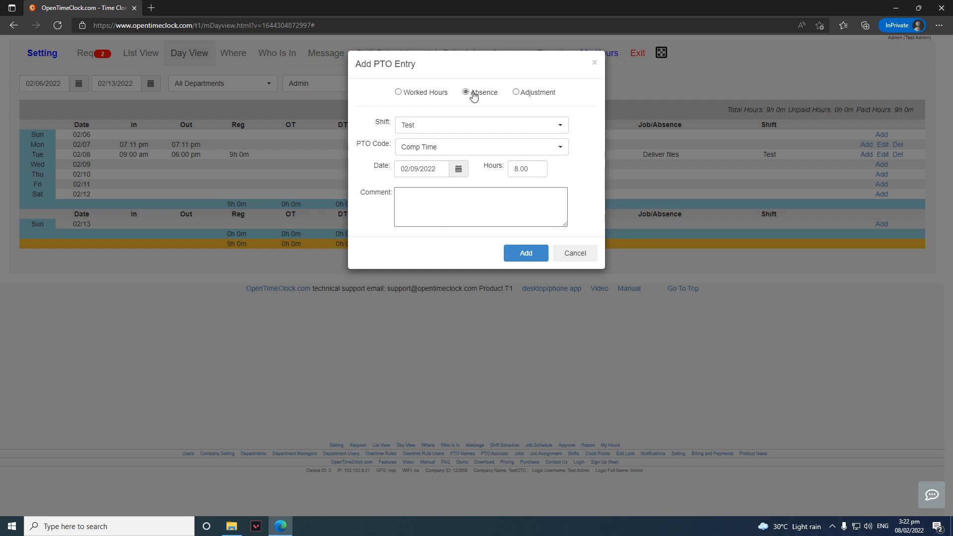
click(529, 97)
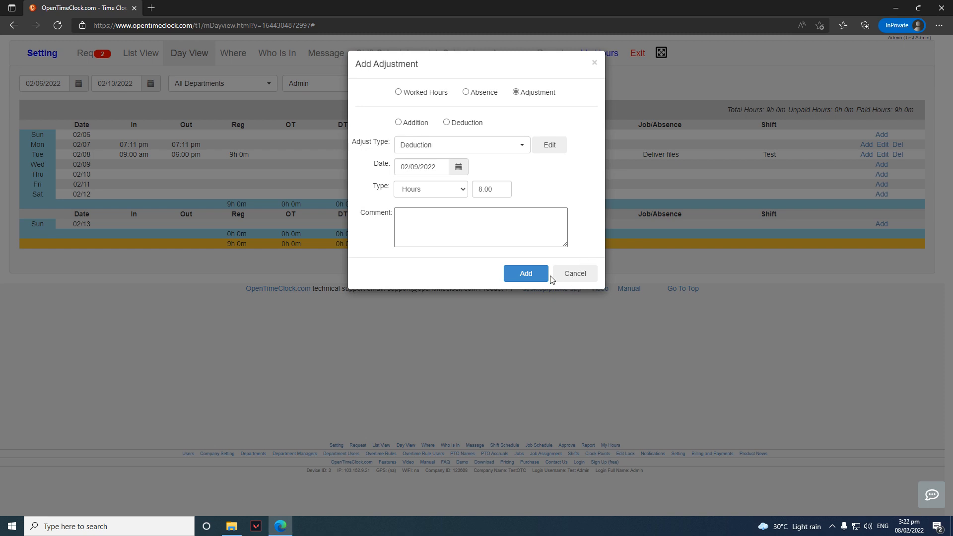
click(420, 94)
click(526, 270)
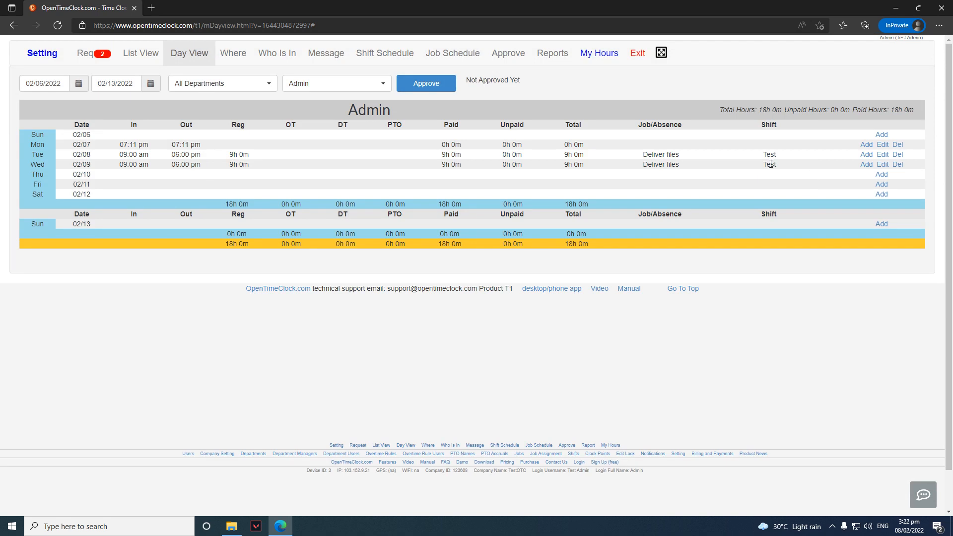
Step: Delete Admin's 02/09/2022 working entry from the day view
click(899, 165)
click(509, 115)
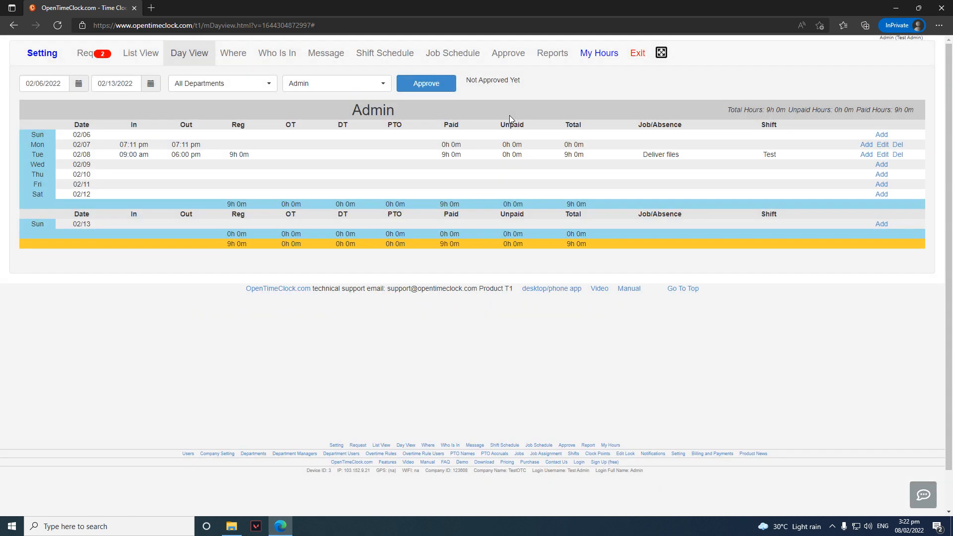
key(alt+Left)
Step: Open Admin's 02/08/2022 working entry for editing and save it with the times 09:00 AM to 06:00 PM
click(881, 156)
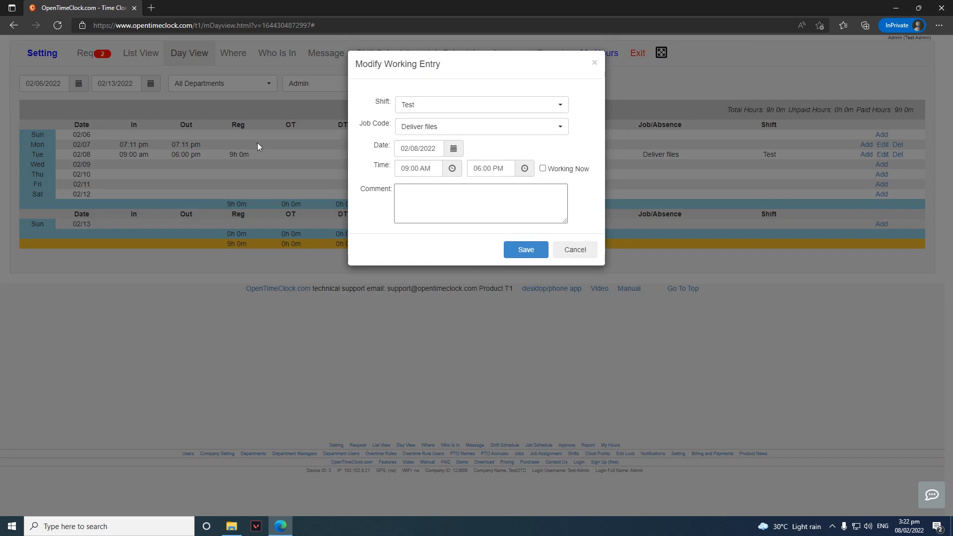
click(405, 164)
click(492, 171)
click(516, 205)
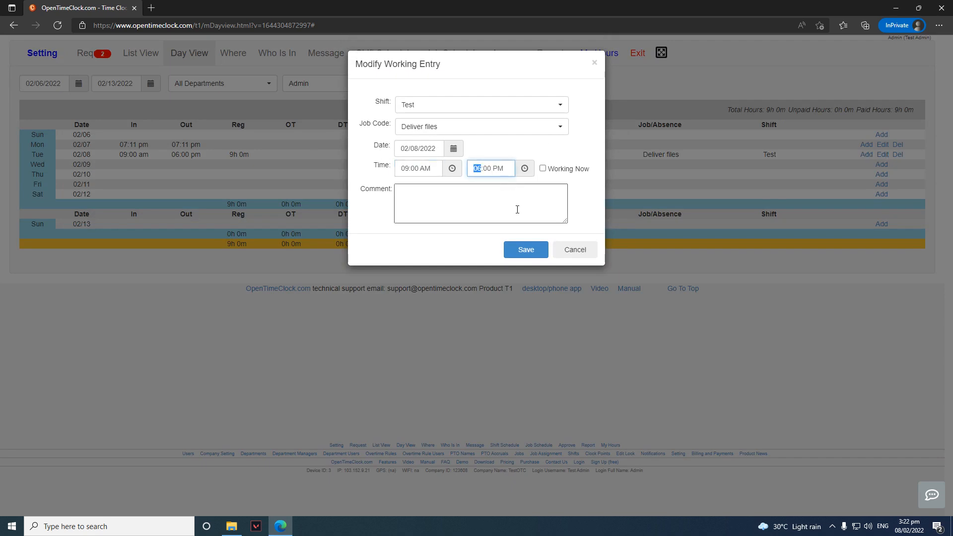
click(534, 254)
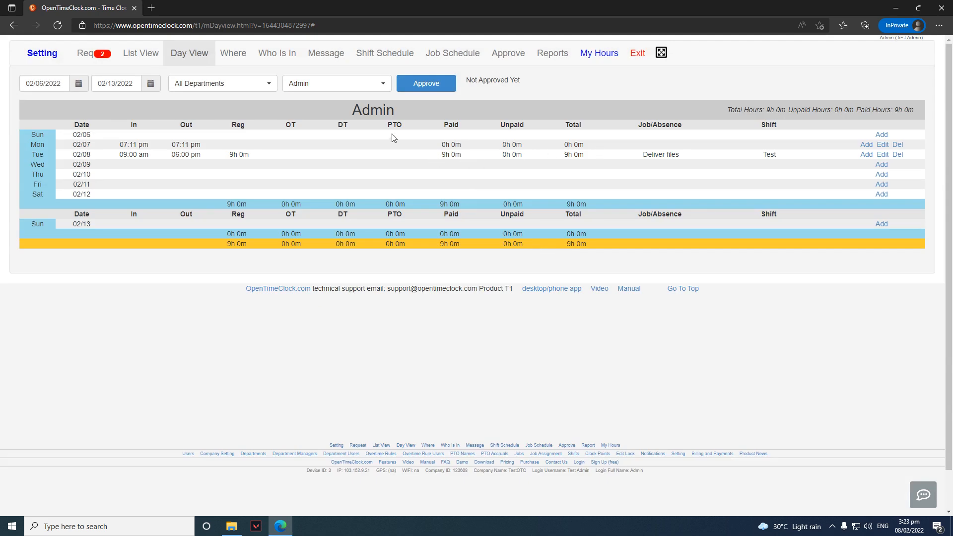
Step: Look through the employee choices, and try to approve Admin's hours for 02/06/2022 to 02/13/2022
click(305, 87)
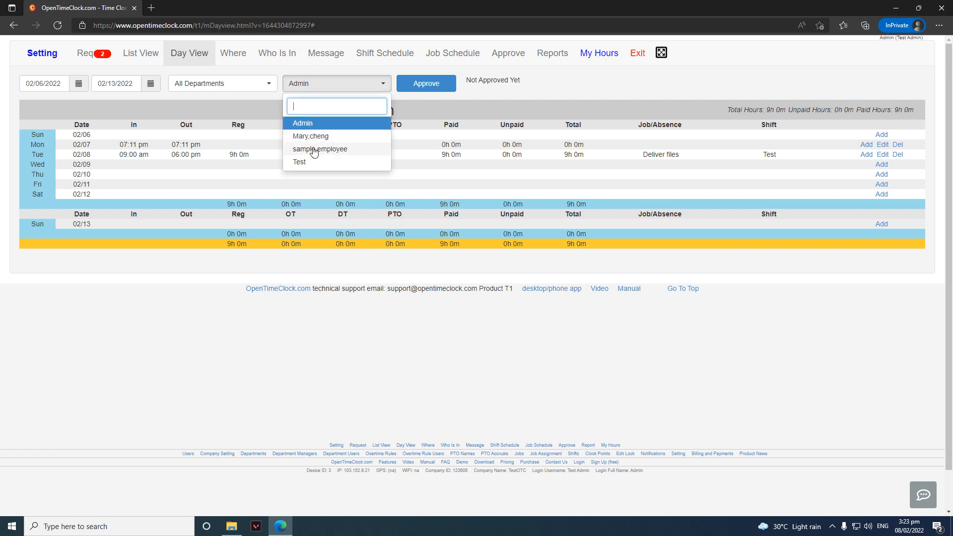
click(213, 99)
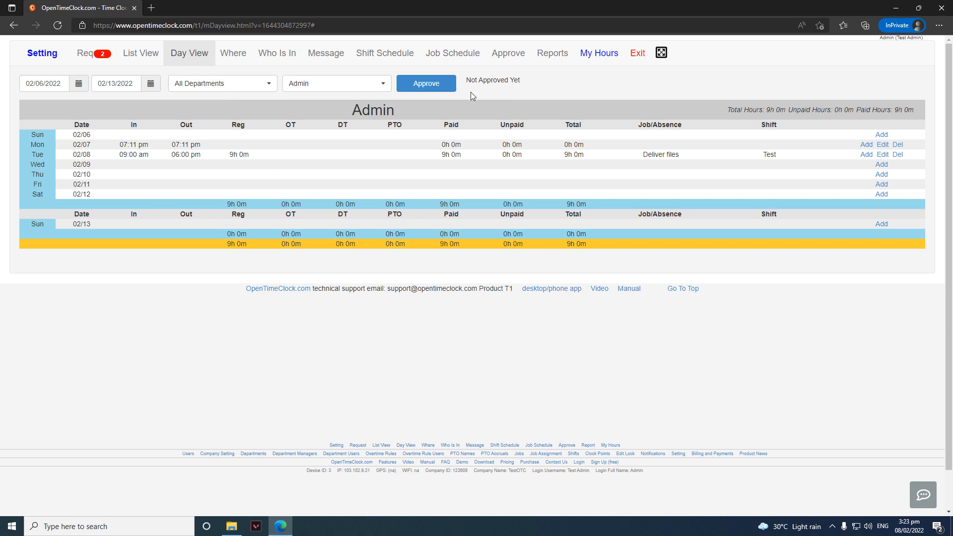
click(417, 84)
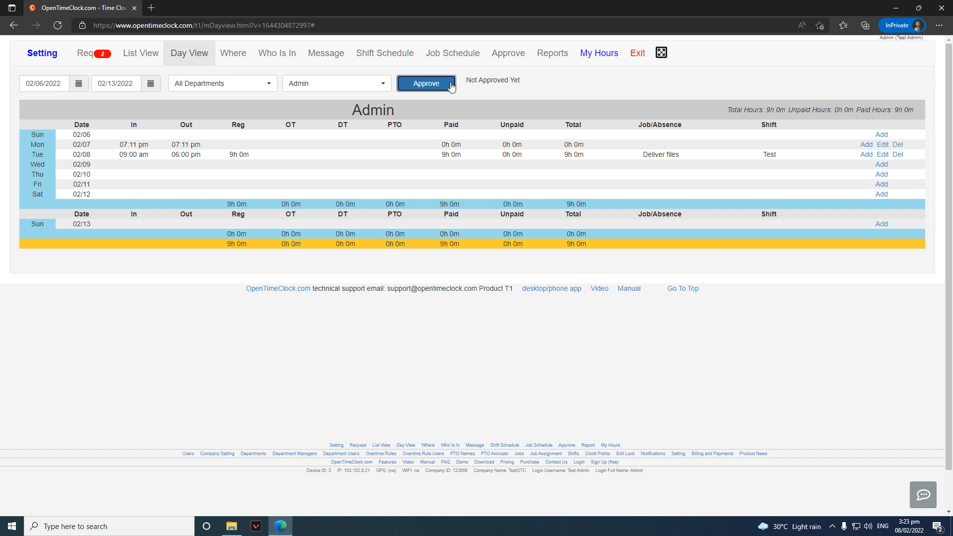
click(566, 87)
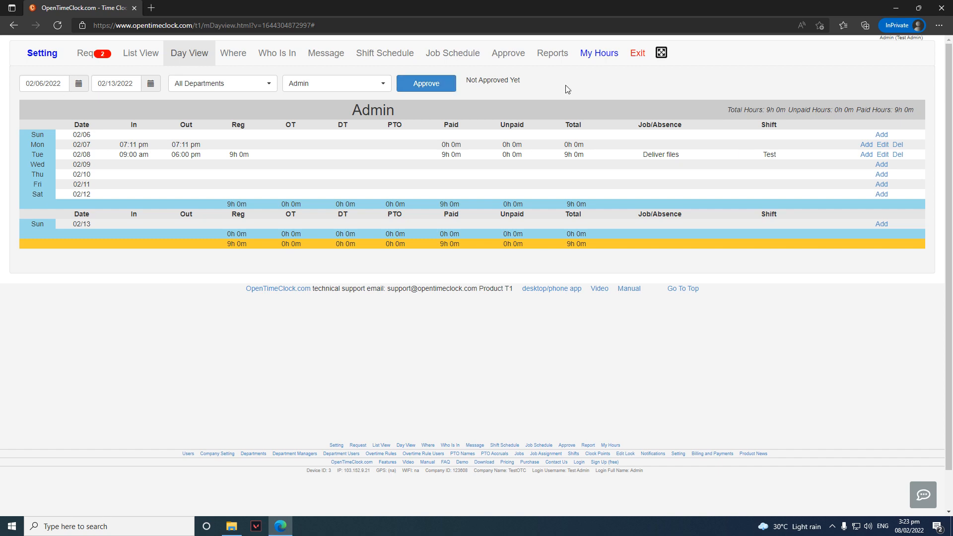